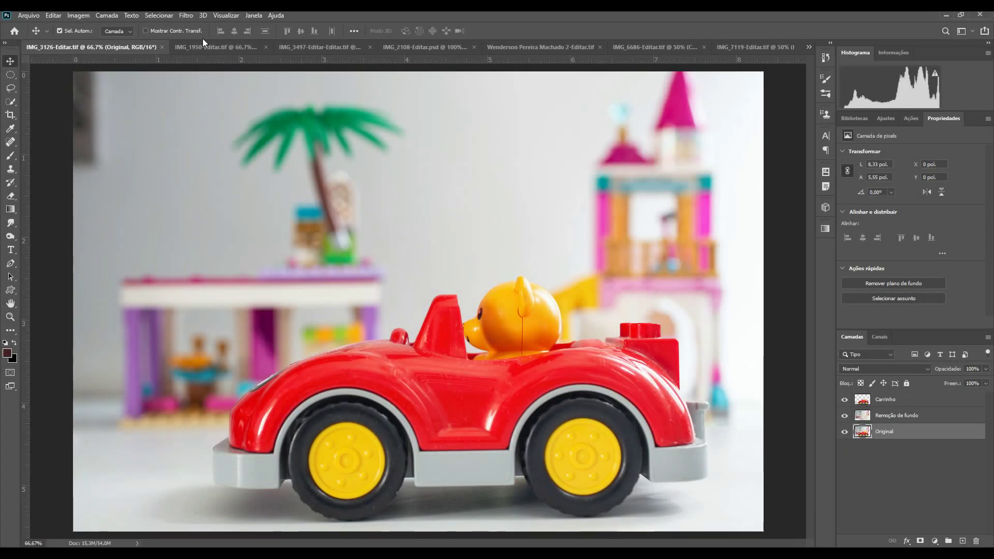
Switch to the IMG_1950-Editar.tif document, duplicate its background layer and view it at 100%.
{"action": "left_click", "coordinate": [207, 46]}
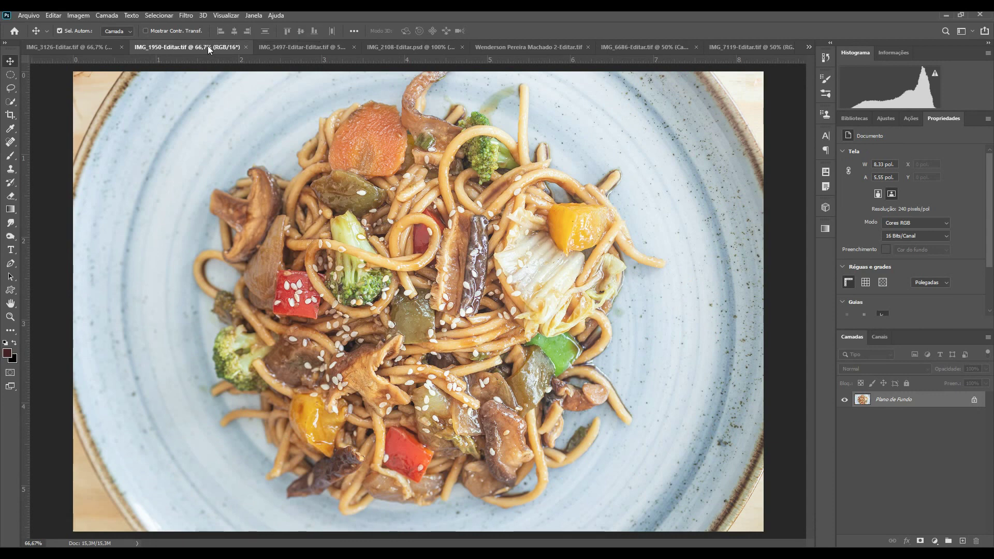
{"action": "key", "text": "ctrl"}
{"action": "key", "text": "ctrl+j"}
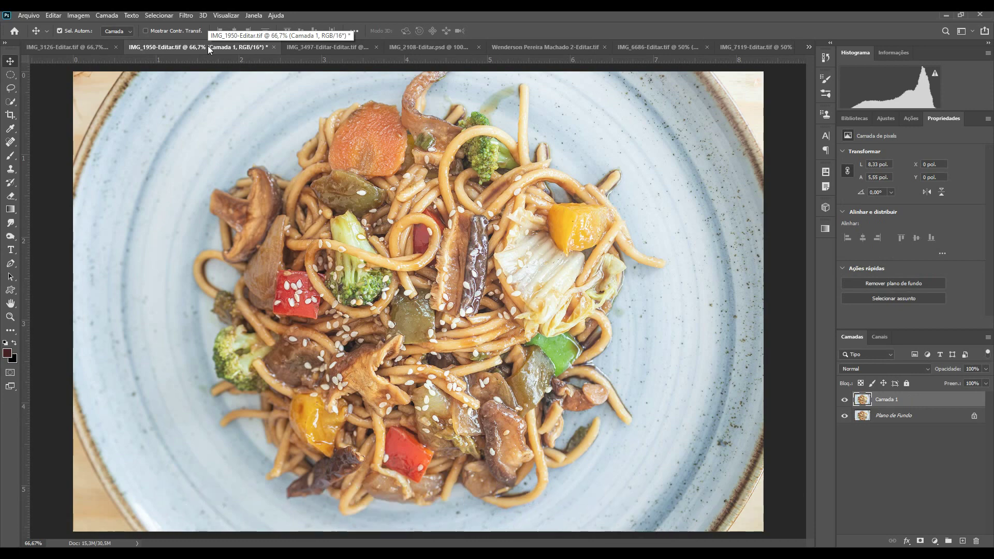
{"action": "key", "text": "ctrl+plus"}
{"action": "key", "text": "ctrl+plus"}
{"action": "key", "text": "ctrl+minus"}
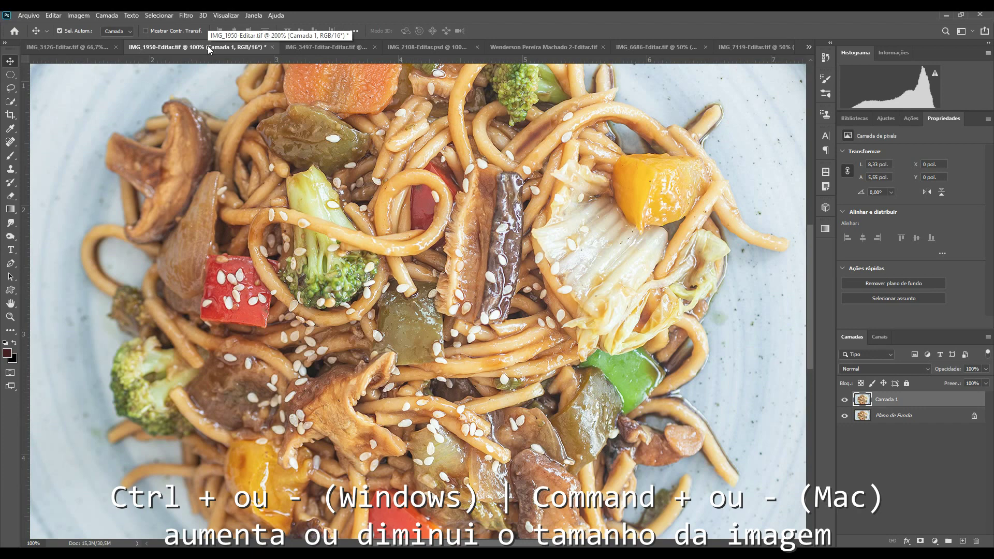
Apply the basic Blur filter (Desfoque) to the duplicate layer and repeat it to strengthen the effect.
{"action": "left_click", "coordinate": [187, 16]}
{"action": "mouse_move", "coordinate": [214, 133]}
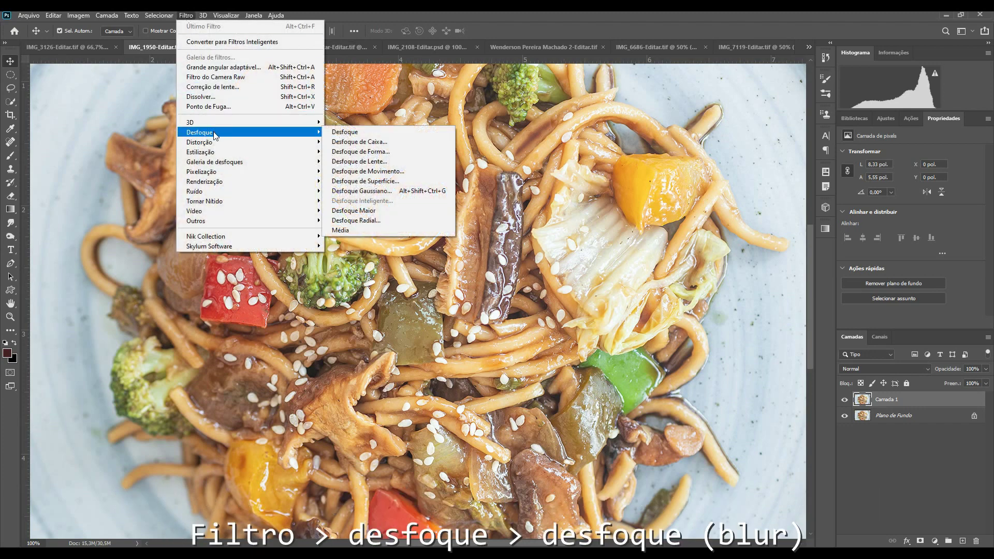
{"action": "left_click", "coordinate": [354, 135]}
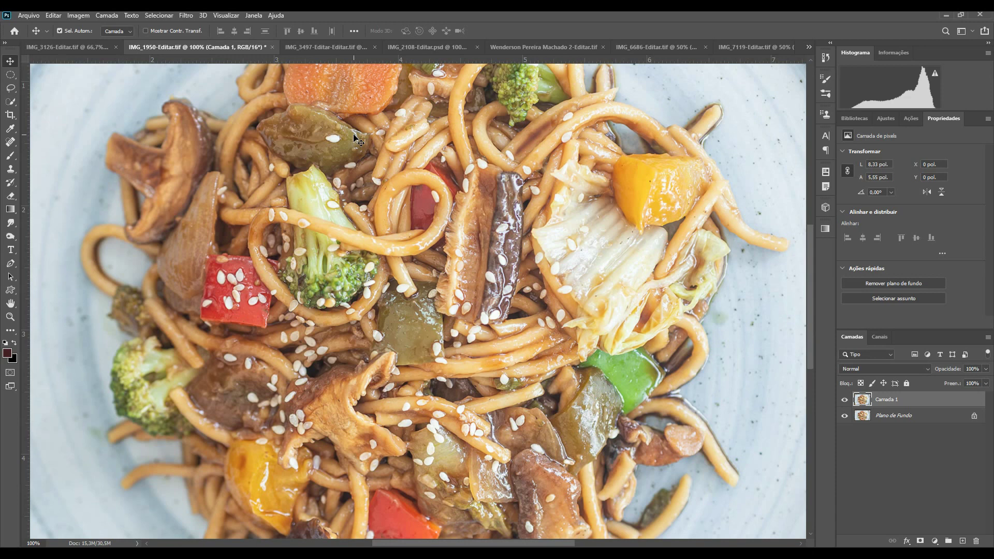
{"action": "left_click", "coordinate": [186, 16]}
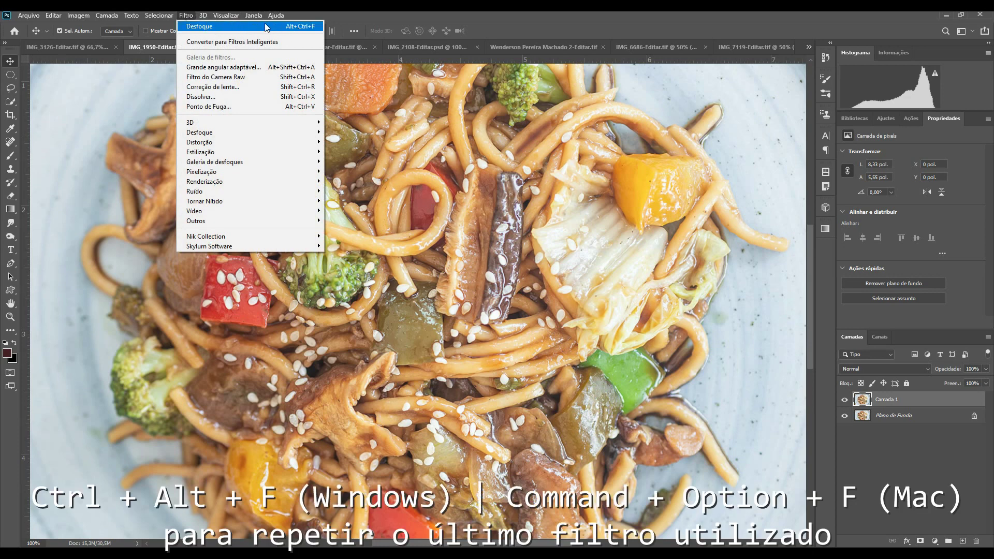
{"action": "left_click", "coordinate": [249, 25]}
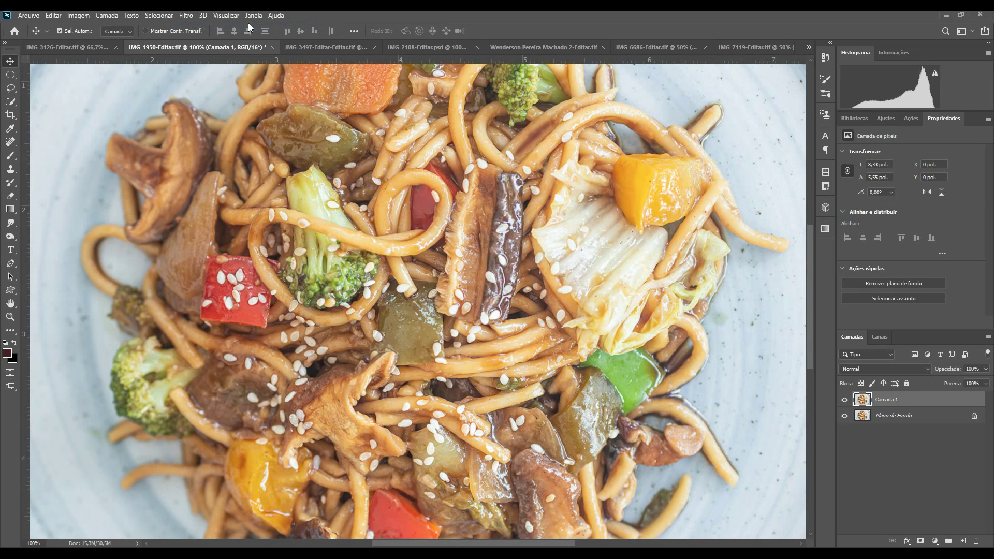
{"action": "key", "text": "ctrl"}
Hide and show the blurred layer to compare it with the original, and try merging it down into the background.
{"action": "left_click", "coordinate": [845, 399]}
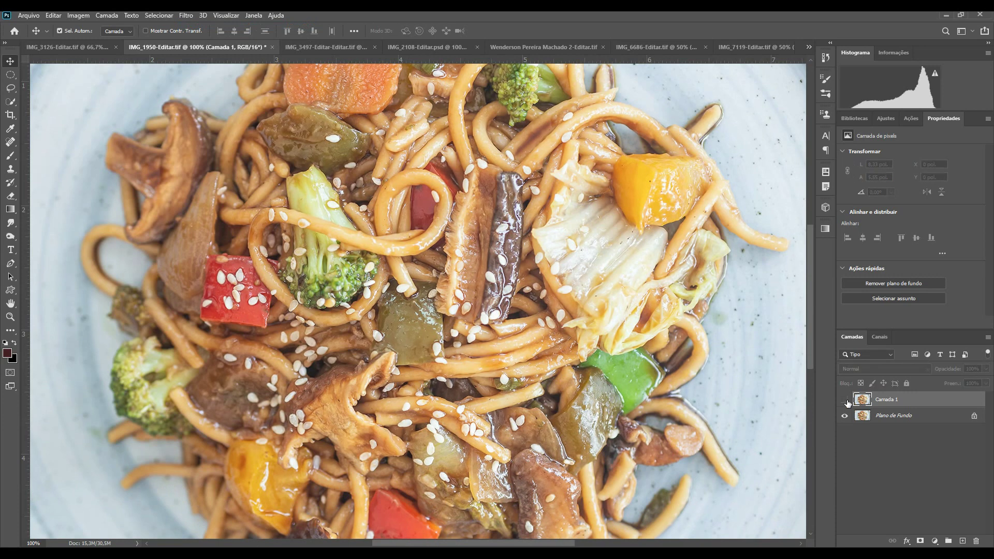
{"action": "left_click", "coordinate": [844, 399]}
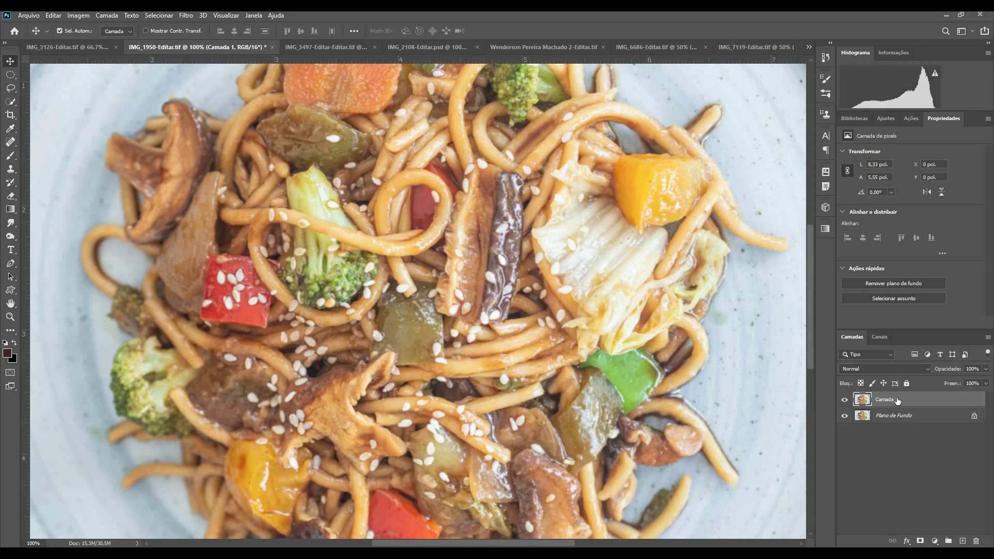
{"action": "key", "text": "ctrl+e"}
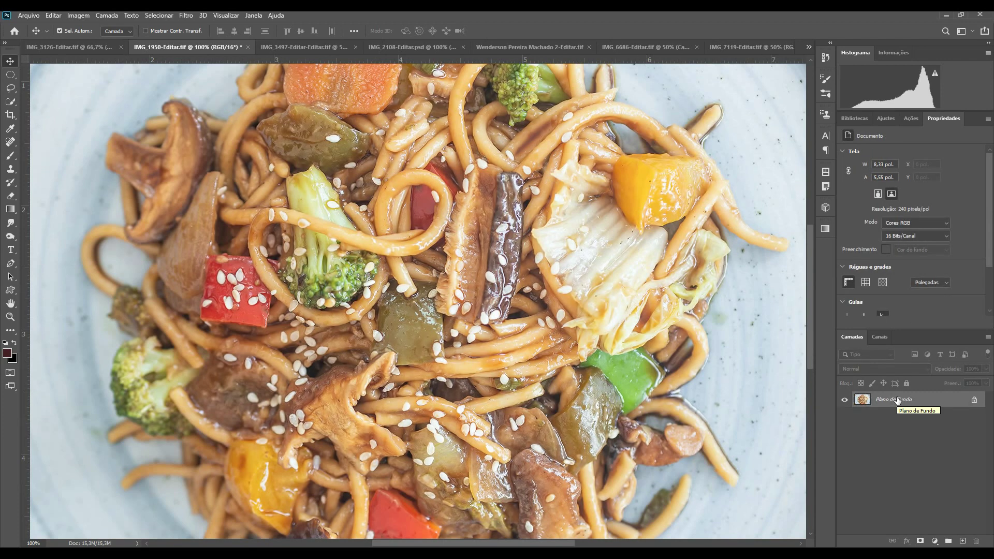
{"action": "key", "text": "ctrl+z"}
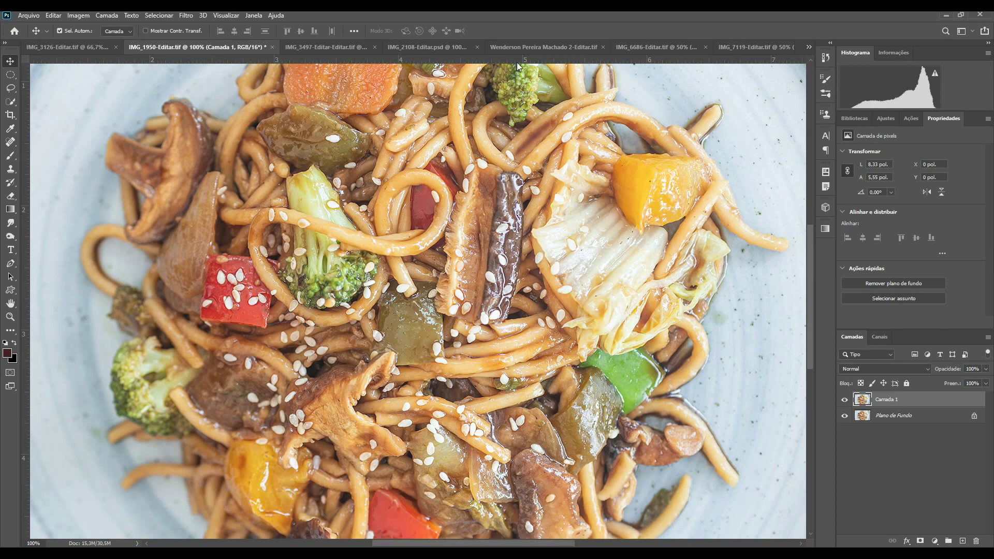
Apply the Blur More filter (Desfoque Maior) to the duplicate layer and repeat it.
{"action": "left_click", "coordinate": [187, 15]}
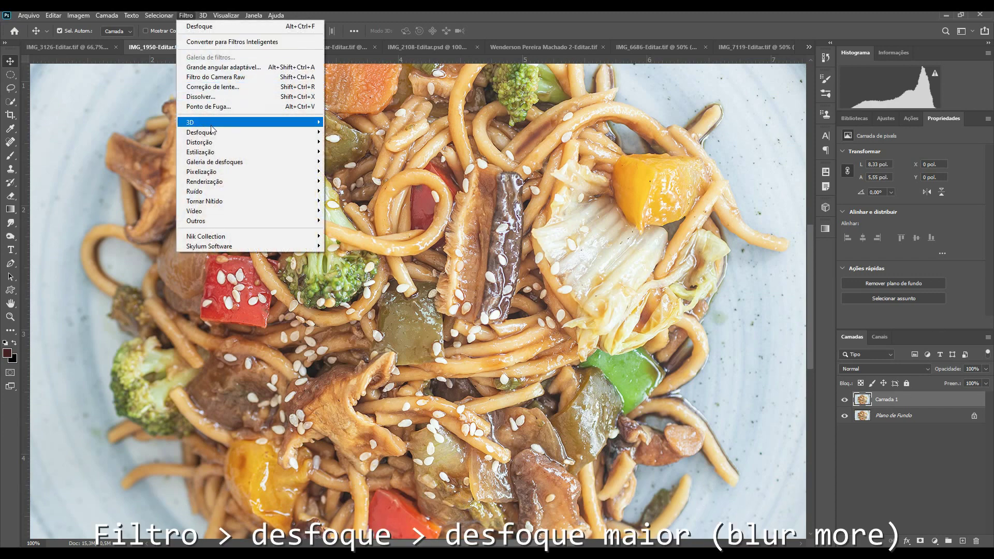
{"action": "mouse_move", "coordinate": [215, 135]}
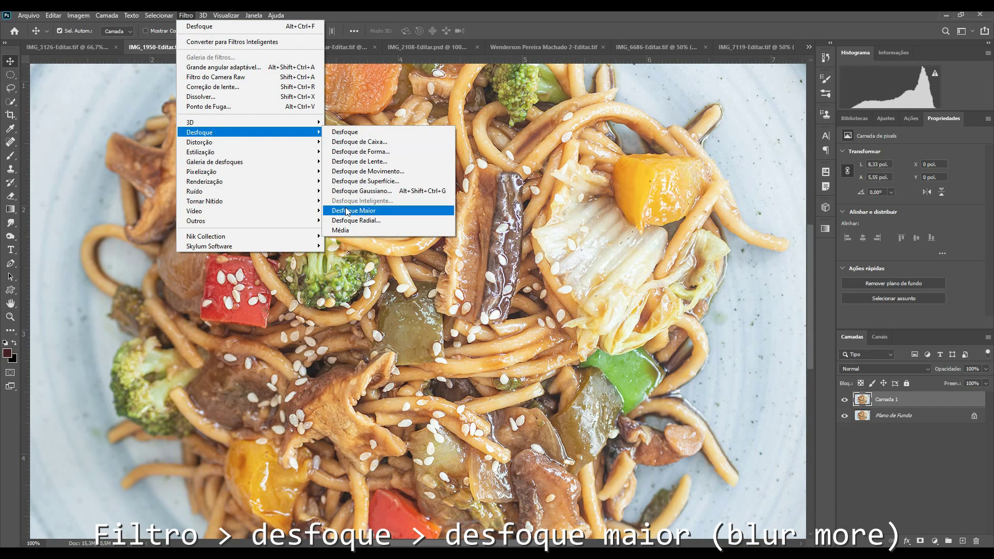
{"action": "left_click", "coordinate": [371, 210]}
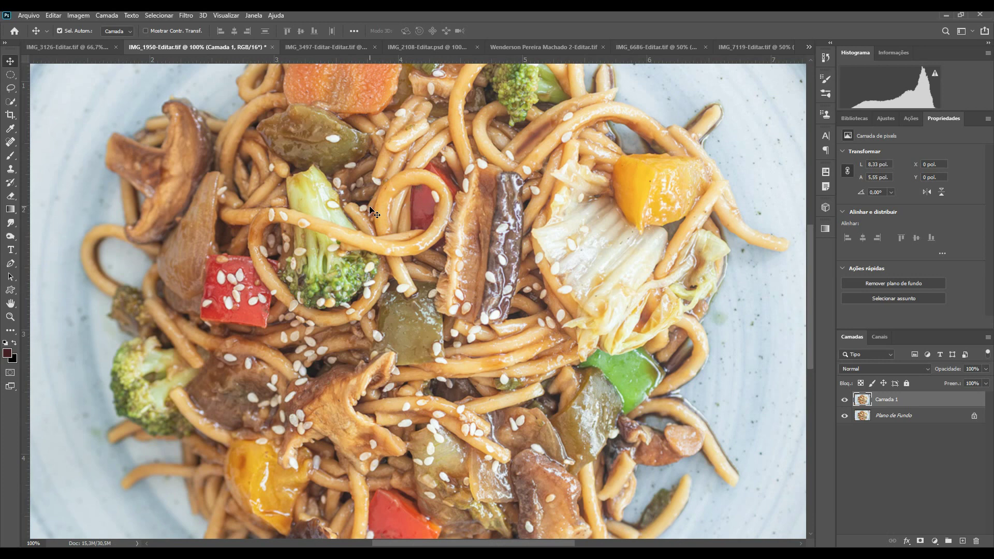
{"action": "key", "text": "ctrl+alt+f"}
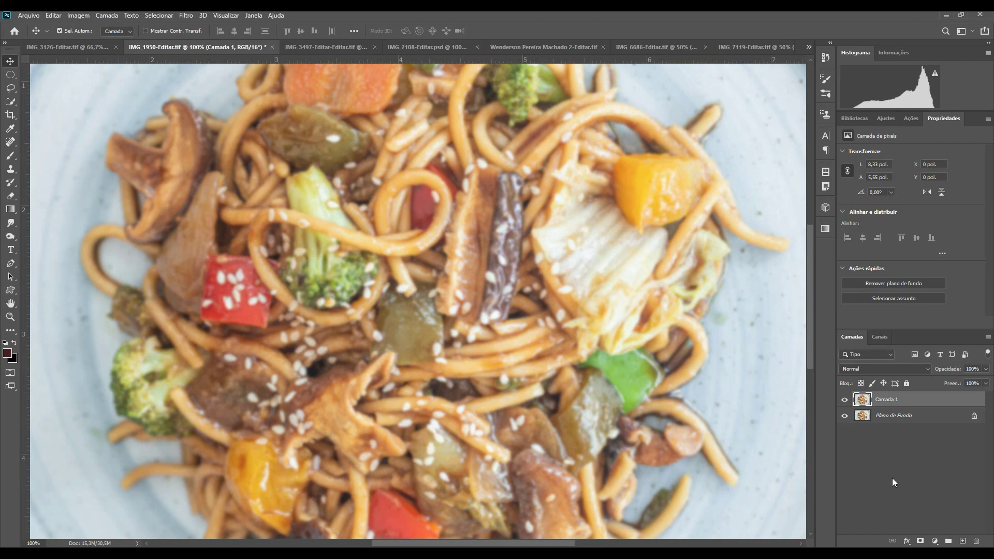
Replace the blurred layer with a fresh background copy and apply a Box Blur (Desfoque de Caixa) with a 32-pixel radius, comparing the preview.
{"action": "key", "text": "Delete"}
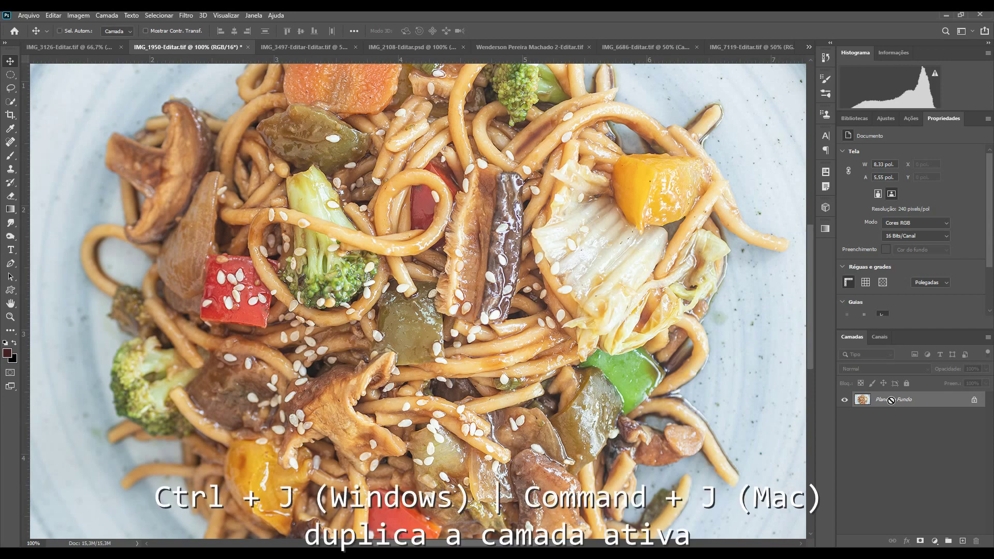
{"action": "key", "text": "ctrl+j"}
{"action": "left_click", "coordinate": [185, 15]}
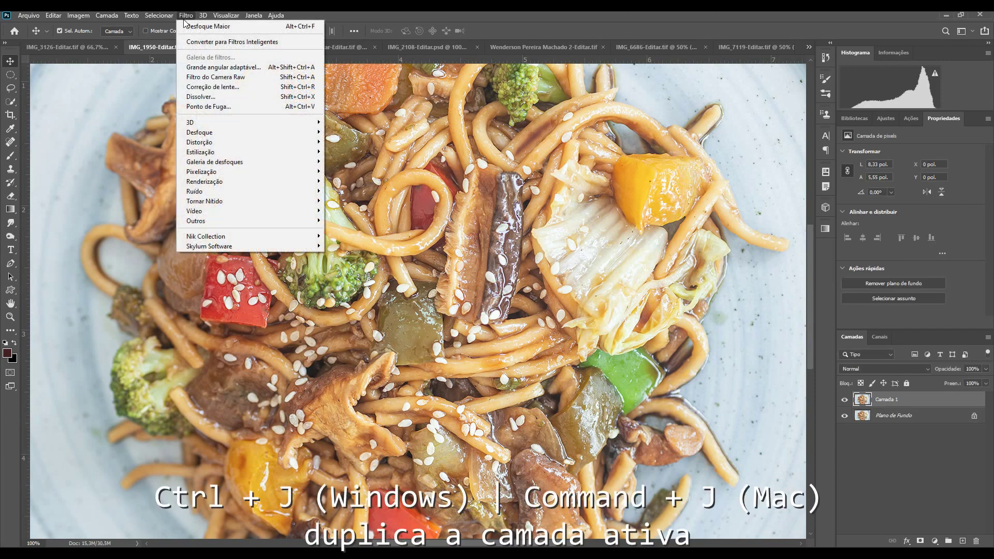
{"action": "mouse_move", "coordinate": [254, 137]}
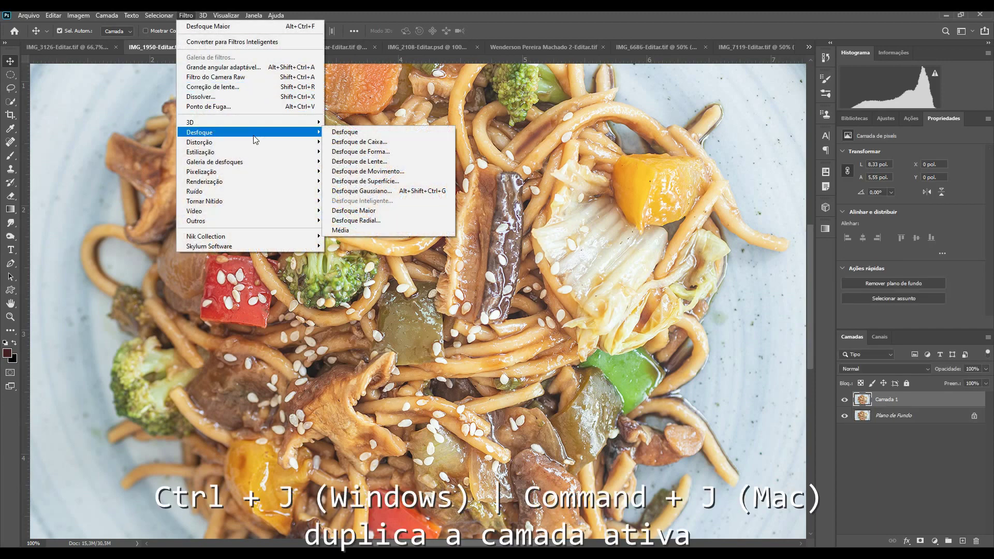
{"action": "left_click", "coordinate": [339, 141]}
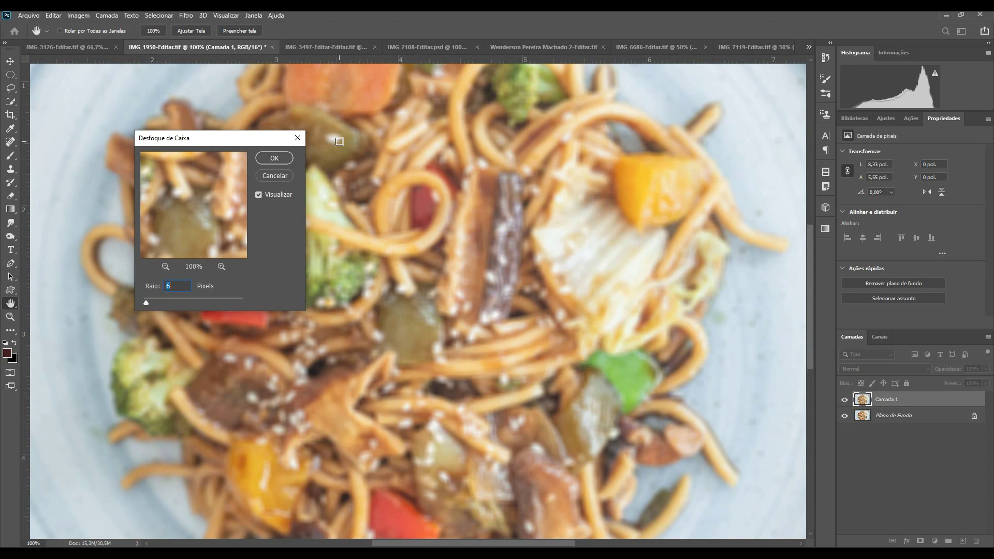
{"action": "left_click", "coordinate": [171, 304]}
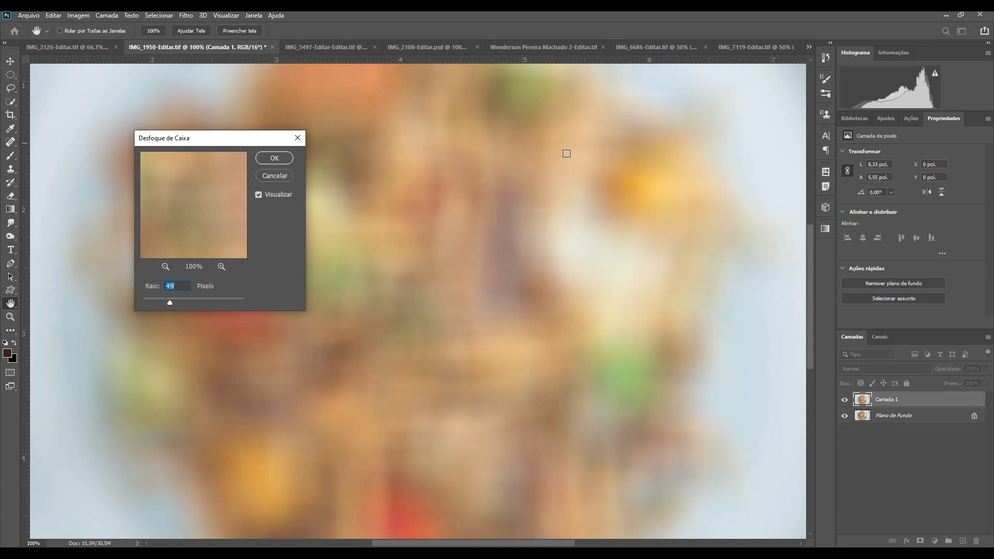
{"action": "left_click_drag", "start_coordinate": [167, 306], "coordinate": [161, 303]}
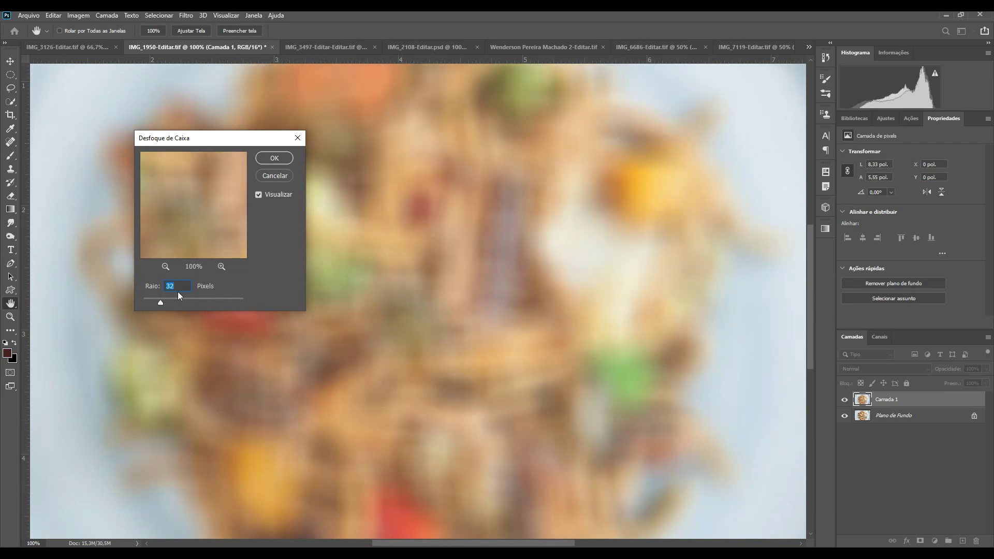
{"action": "left_click", "coordinate": [259, 195]}
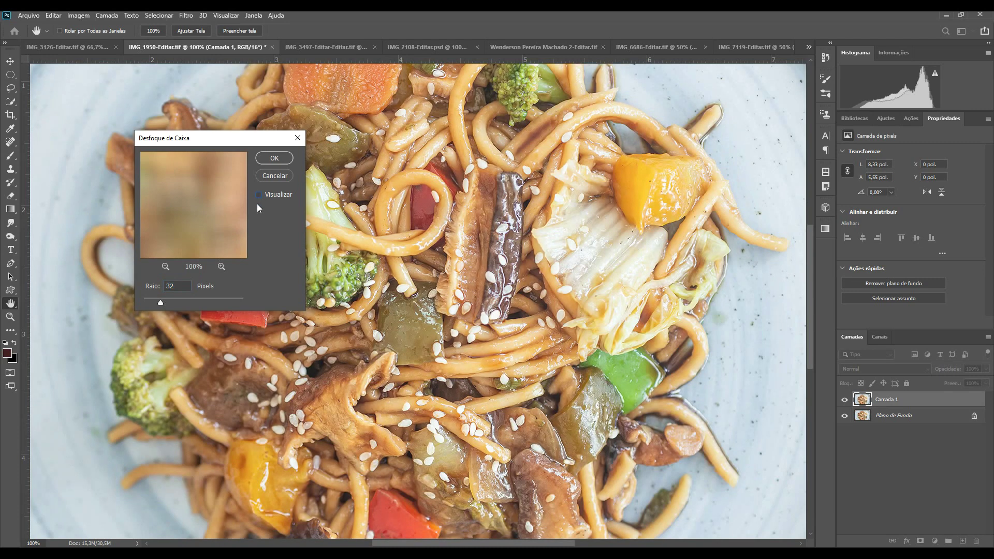
{"action": "left_click", "coordinate": [258, 195]}
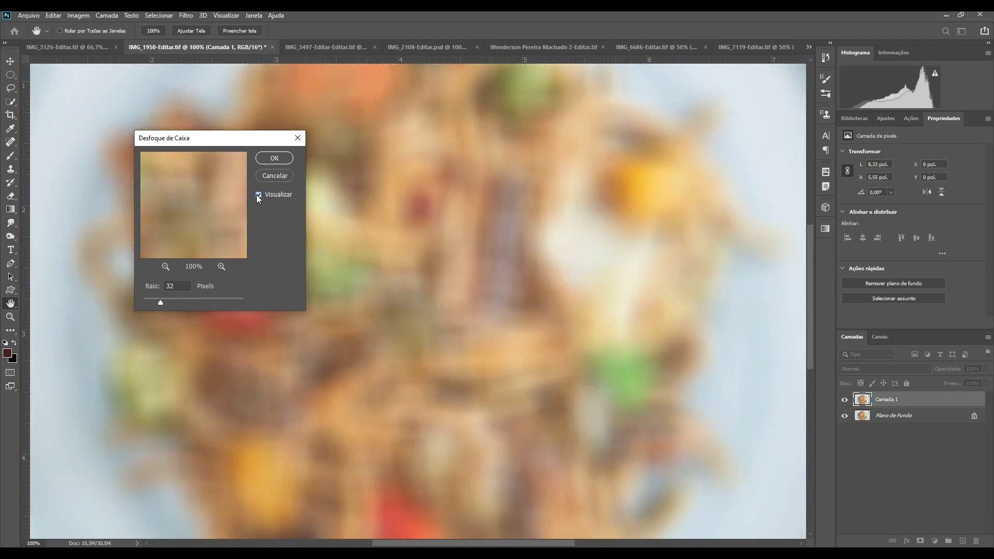
{"action": "key", "text": "Return"}
Replace the blurred layer with a fresh background copy and start a Shape Blur (Desfoque de Forma) on it with a 50-pixel radius.
{"action": "key", "text": "Delete"}
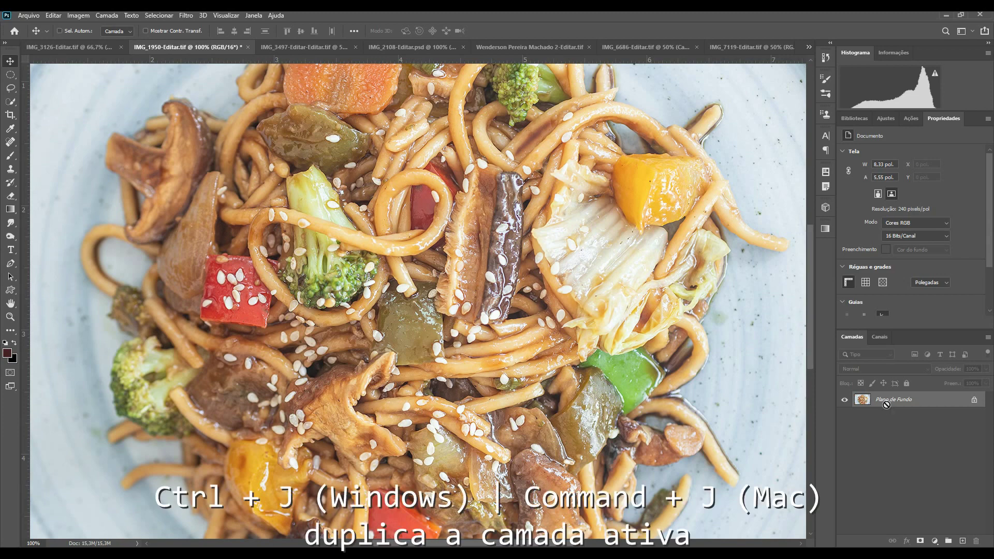
{"action": "key", "text": "ctrl+j"}
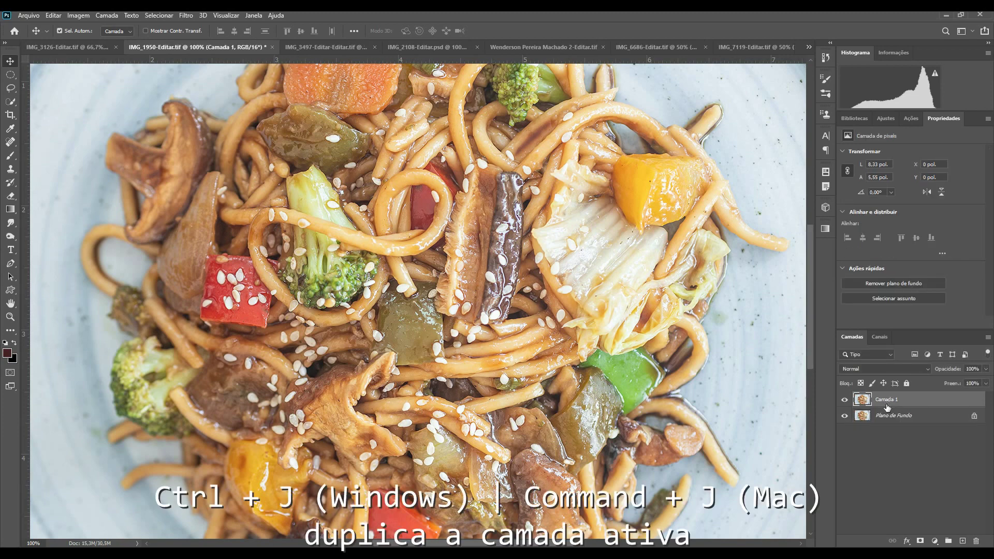
{"action": "left_click", "coordinate": [187, 15]}
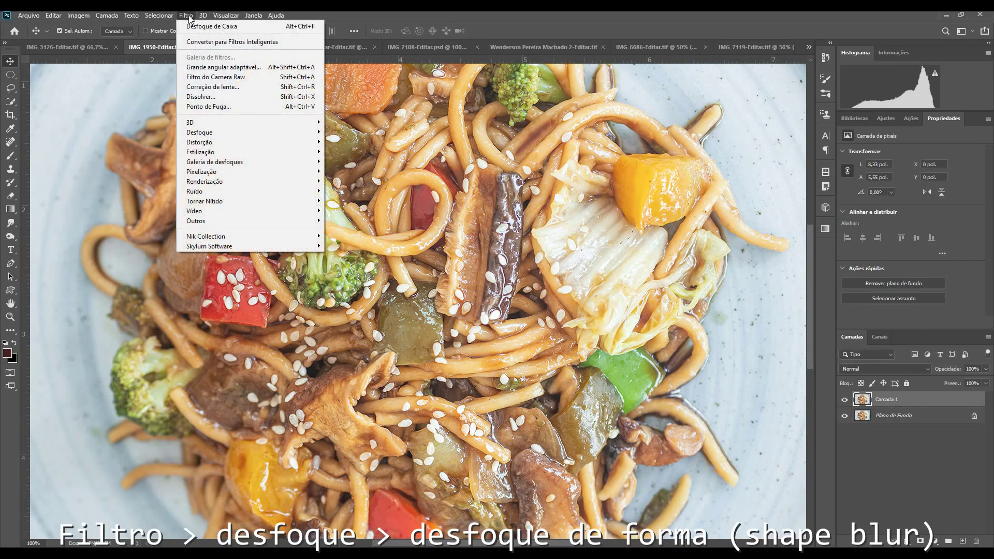
{"action": "mouse_move", "coordinate": [240, 134]}
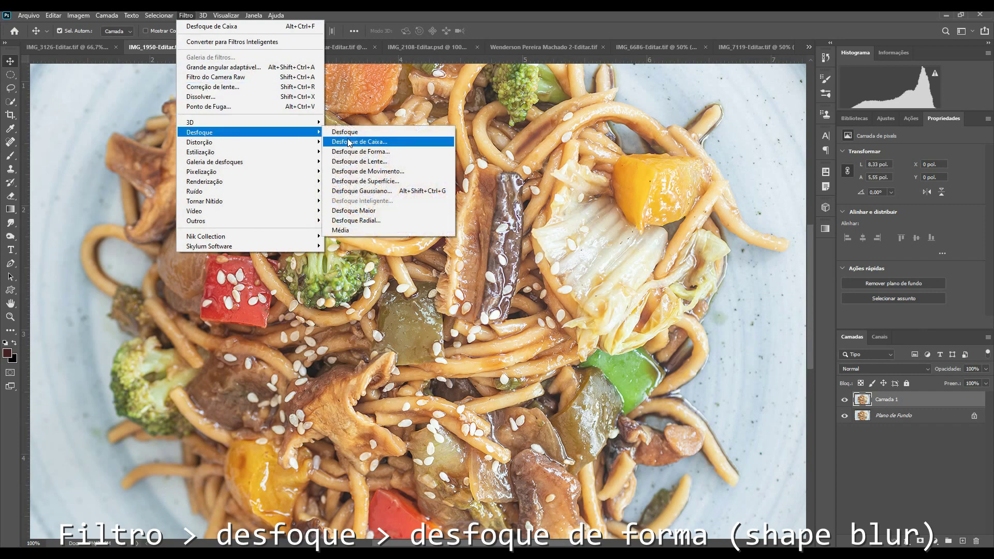
{"action": "left_click", "coordinate": [359, 152]}
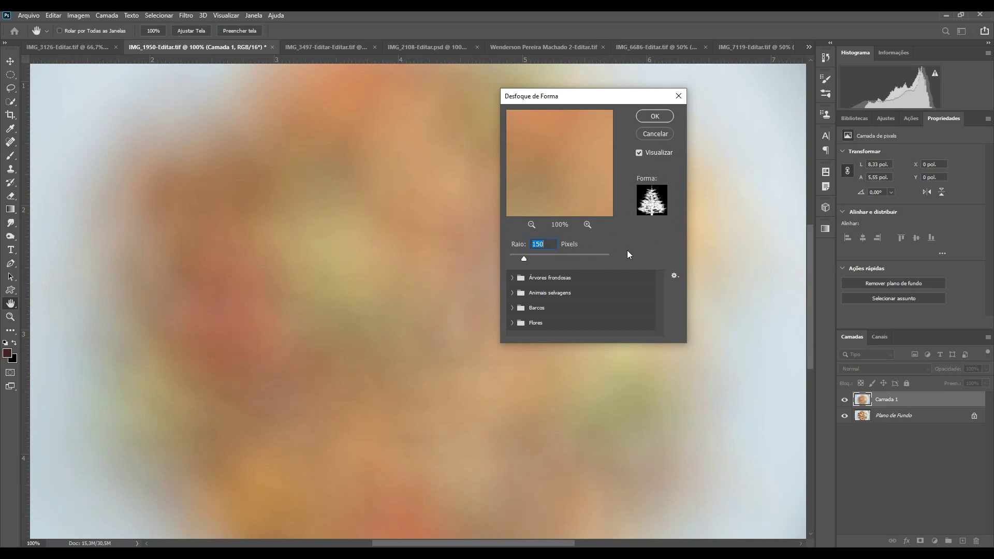
{"action": "left_click", "coordinate": [548, 241]}
{"action": "type", "text": "50"}
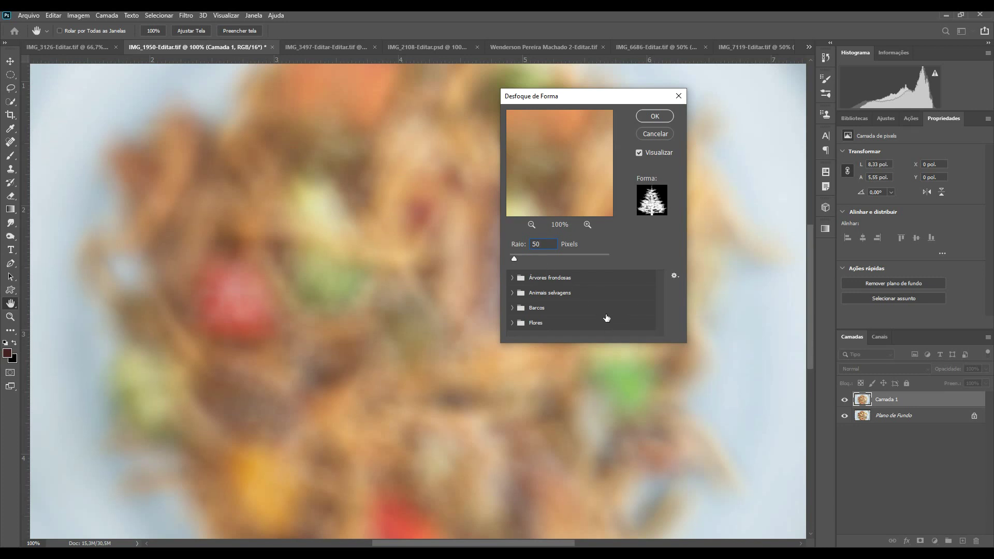
Choose the elephant from the Animais selvagens shapes for the Shape Blur and set the radius to 30 pixels.
{"action": "left_click", "coordinate": [510, 295]}
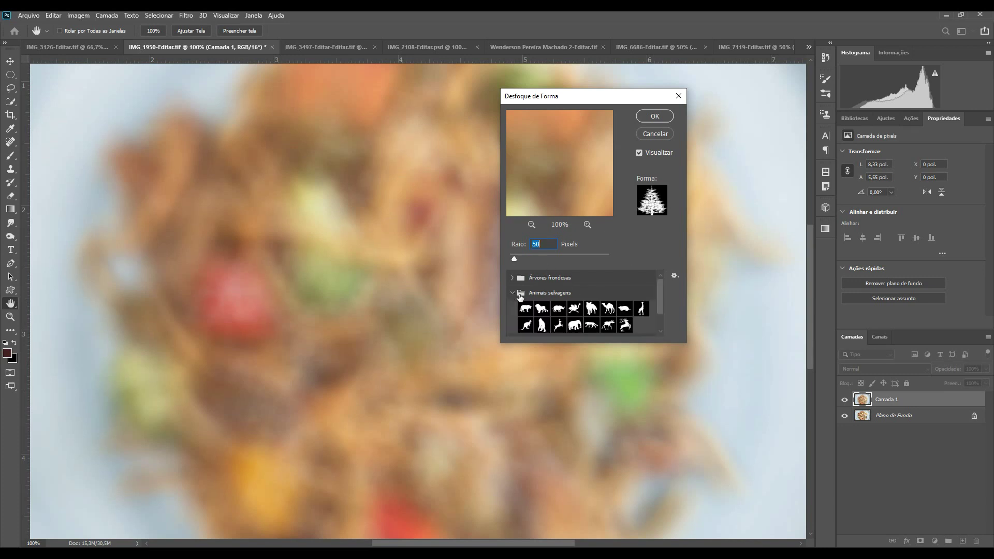
{"action": "left_click", "coordinate": [592, 325]}
{"action": "left_click", "coordinate": [575, 326]}
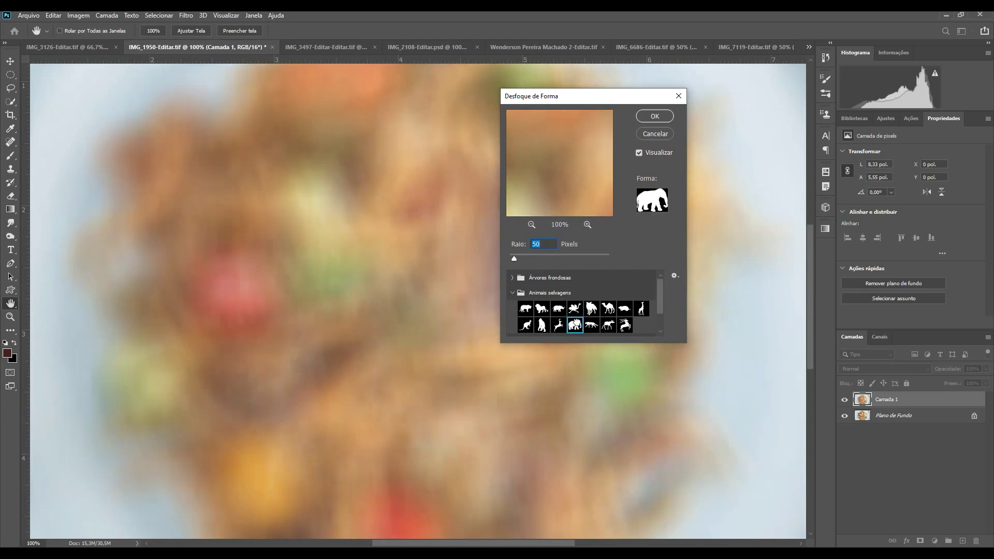
{"action": "type", "text": "30"}
{"action": "left_click", "coordinate": [512, 293]}
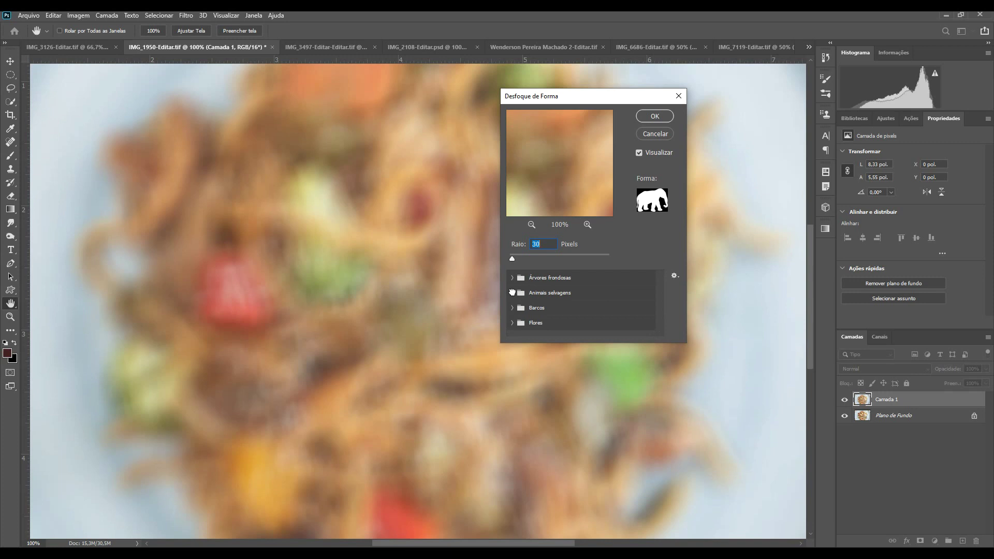
Change the Shape Blur's shape to the last flower in the Flores set.
{"action": "left_click", "coordinate": [512, 323]}
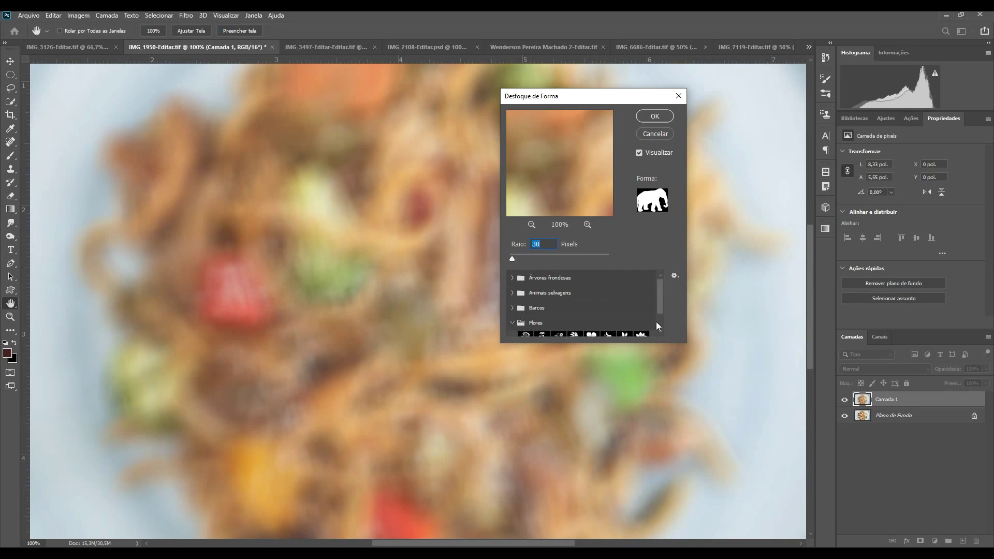
{"action": "scroll", "coordinate": [658, 325], "scroll_direction": "down", "scroll_amount": 2}
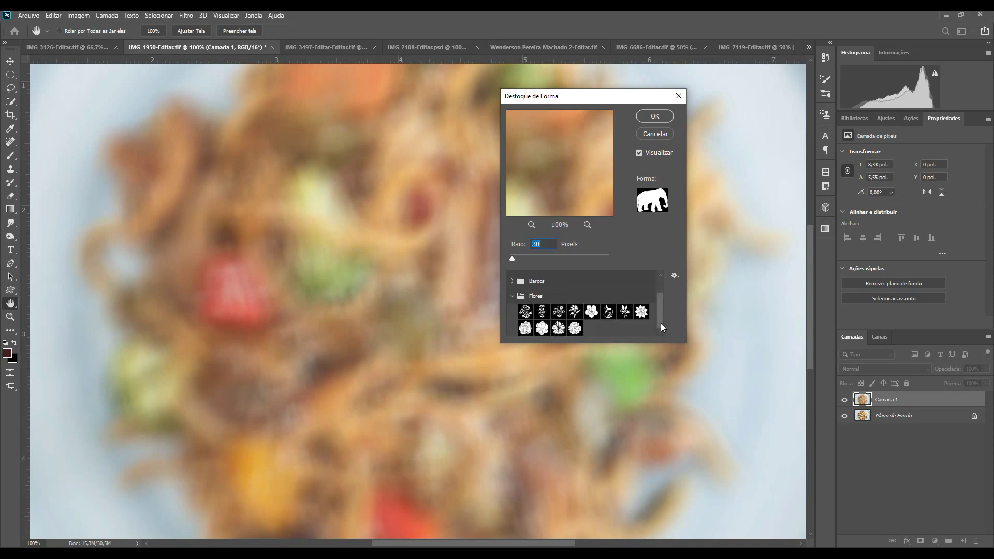
{"action": "left_click", "coordinate": [575, 331]}
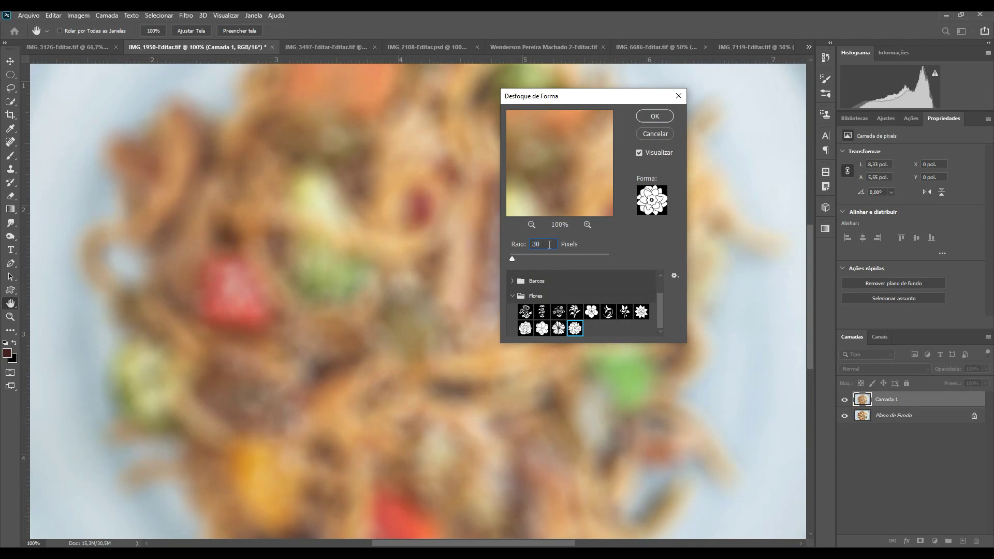
Set the Shape Blur radius to 50 pixels, try other Flores shapes, and apply it with the five-petal flower in the second row.
{"action": "type", "text": "50"}
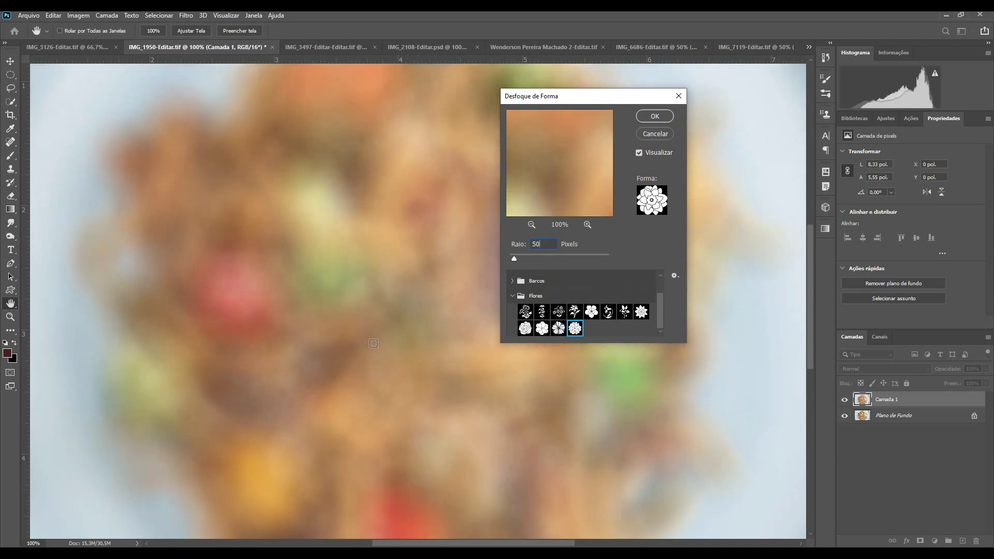
{"action": "left_click", "coordinate": [558, 328]}
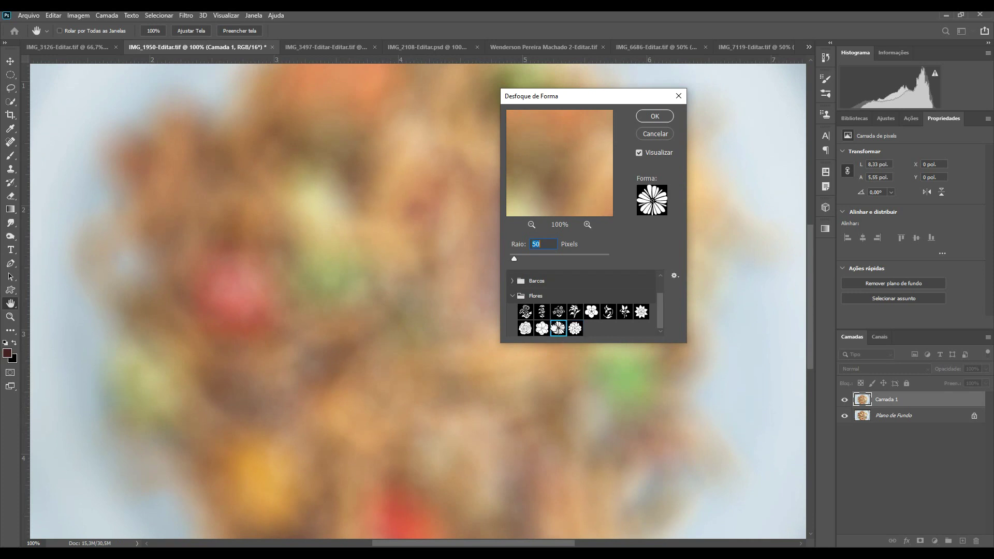
{"action": "left_click", "coordinate": [538, 334]}
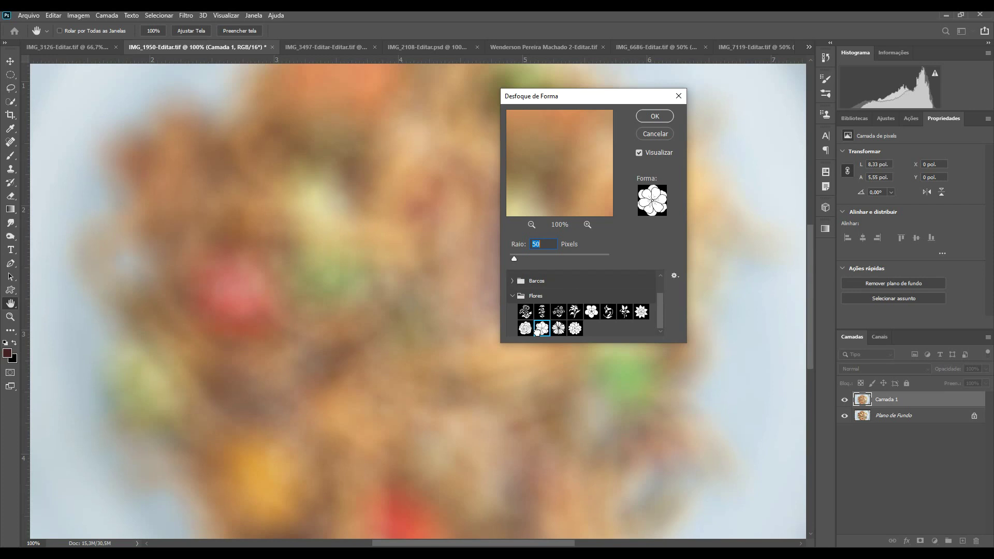
{"action": "left_click", "coordinate": [654, 117]}
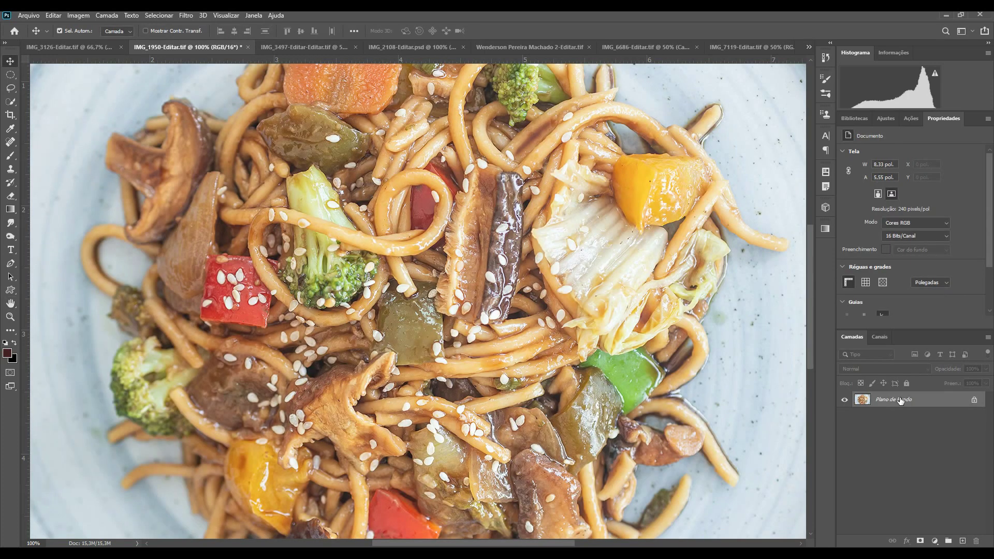
In the IMG_3497-Editar-Editar.tif portrait, select the wall and light sofa behind the woman with the Quick Selection tool (Seleção rápida).
{"action": "left_click", "coordinate": [326, 46]}
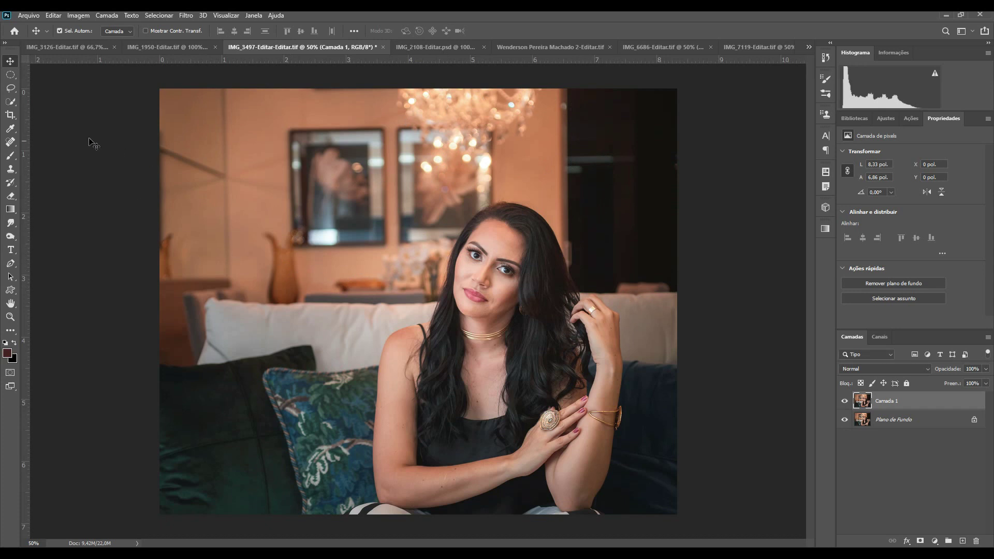
{"action": "left_click", "coordinate": [11, 103]}
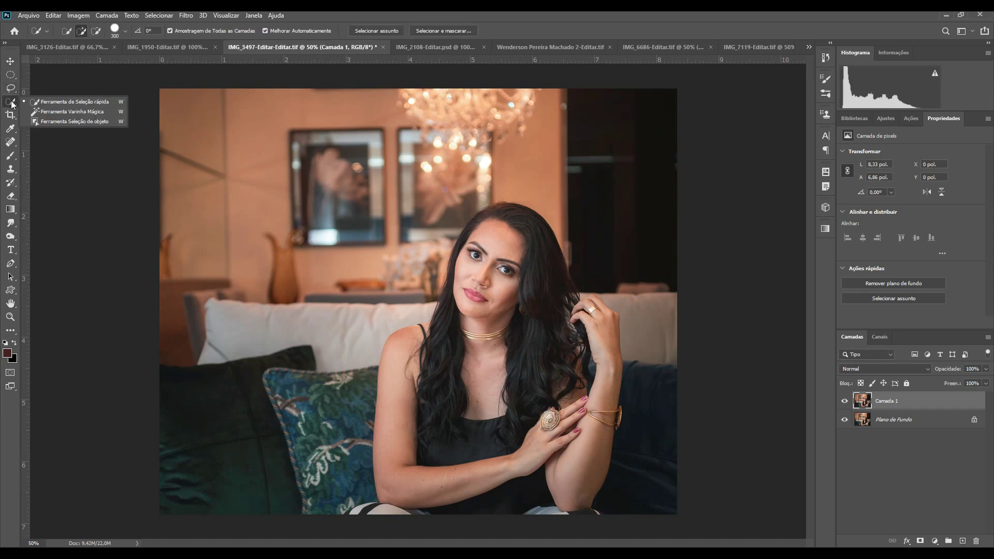
{"action": "left_click", "coordinate": [51, 102]}
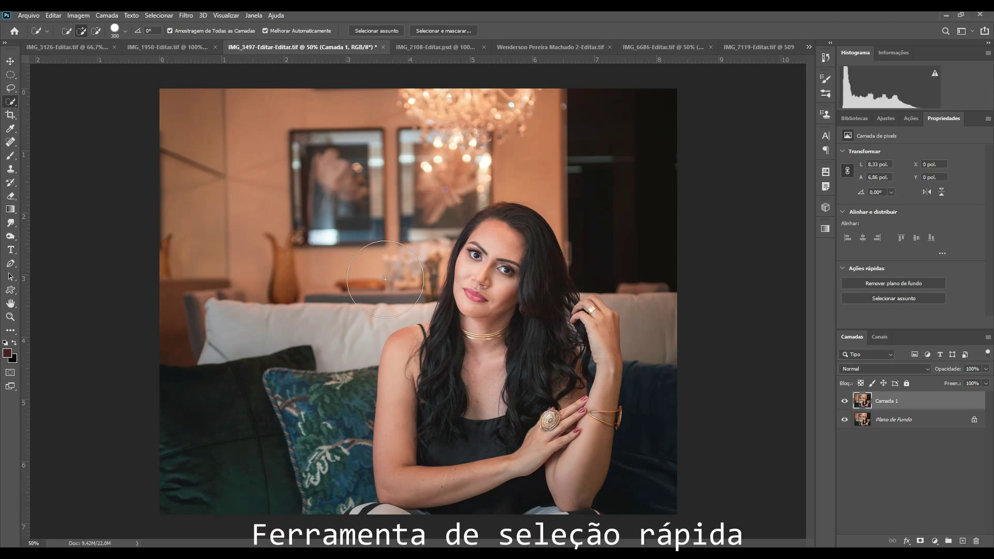
{"action": "mouse_move", "coordinate": [194, 306]}
{"action": "left_mouse_down"}
{"action": "mouse_move", "coordinate": [272, 283]}
{"action": "mouse_move", "coordinate": [424, 155]}
{"action": "mouse_move", "coordinate": [483, 129]}
{"action": "mouse_move", "coordinate": [544, 134]}
{"action": "mouse_move", "coordinate": [597, 180]}
{"action": "mouse_move", "coordinate": [601, 203]}
{"action": "mouse_move", "coordinate": [623, 228]}
{"action": "mouse_move", "coordinate": [616, 200]}
{"action": "mouse_move", "coordinate": [673, 309]}
{"action": "mouse_move", "coordinate": [678, 290]}
{"action": "mouse_move", "coordinate": [666, 305]}
{"action": "mouse_move", "coordinate": [652, 253]}
{"action": "left_mouse_up"}
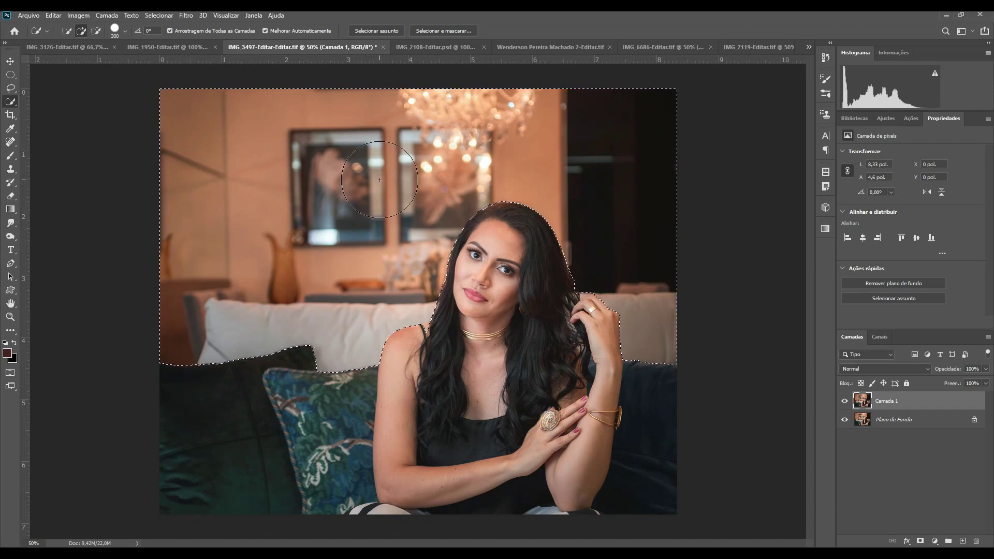
Start a Lens Blur (Desfoque de Lente) on the selection, compare the preview, and keep Mais Preciso with depth map source Nenhuma.
{"action": "left_click", "coordinate": [187, 16]}
{"action": "mouse_move", "coordinate": [313, 132]}
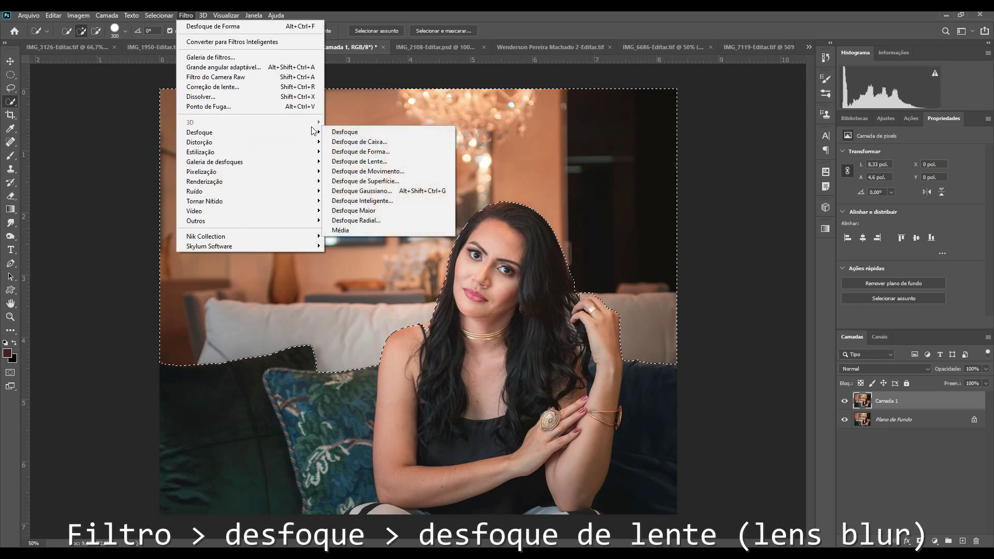
{"action": "left_click", "coordinate": [360, 161]}
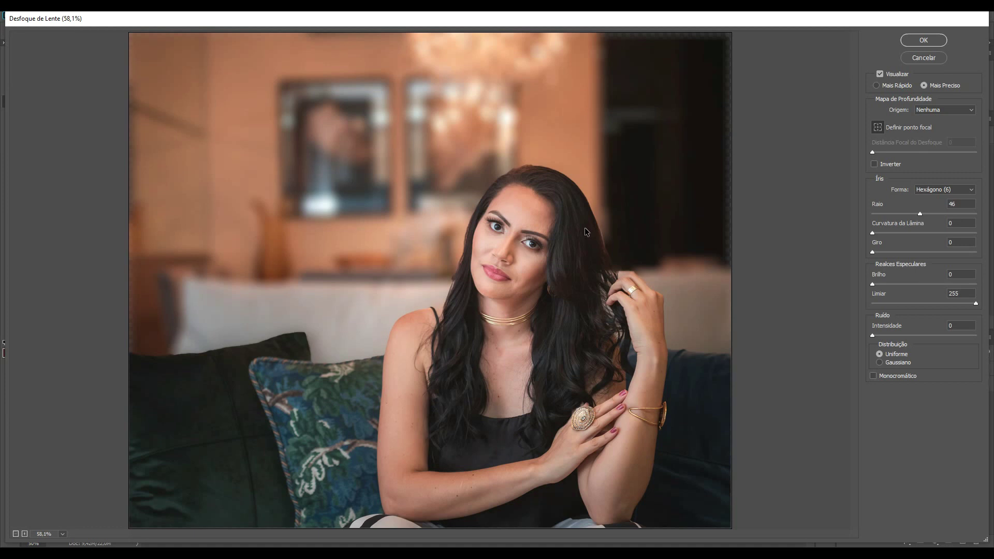
{"action": "left_click", "coordinate": [881, 74]}
{"action": "left_click", "coordinate": [880, 74]}
{"action": "left_click", "coordinate": [924, 86]}
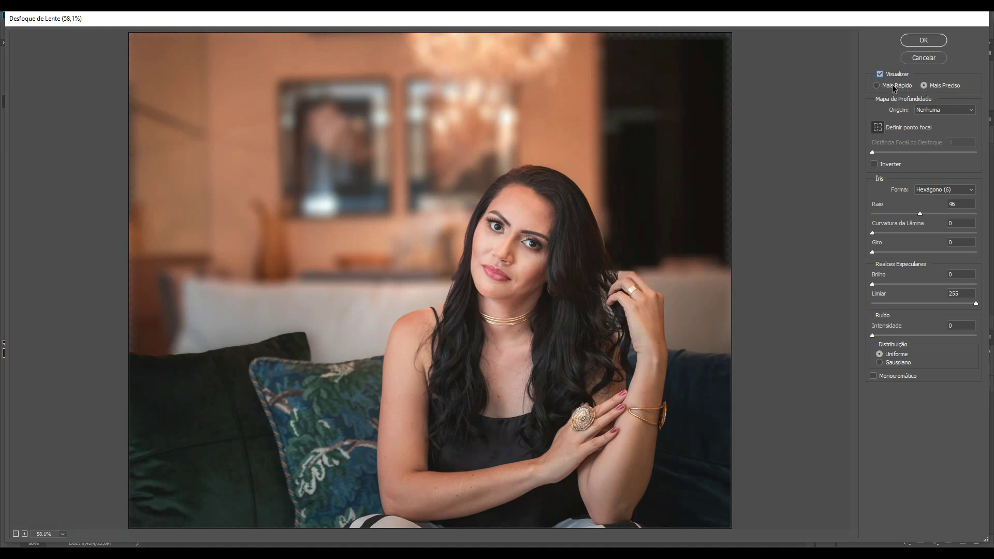
{"action": "left_click", "coordinate": [930, 109]}
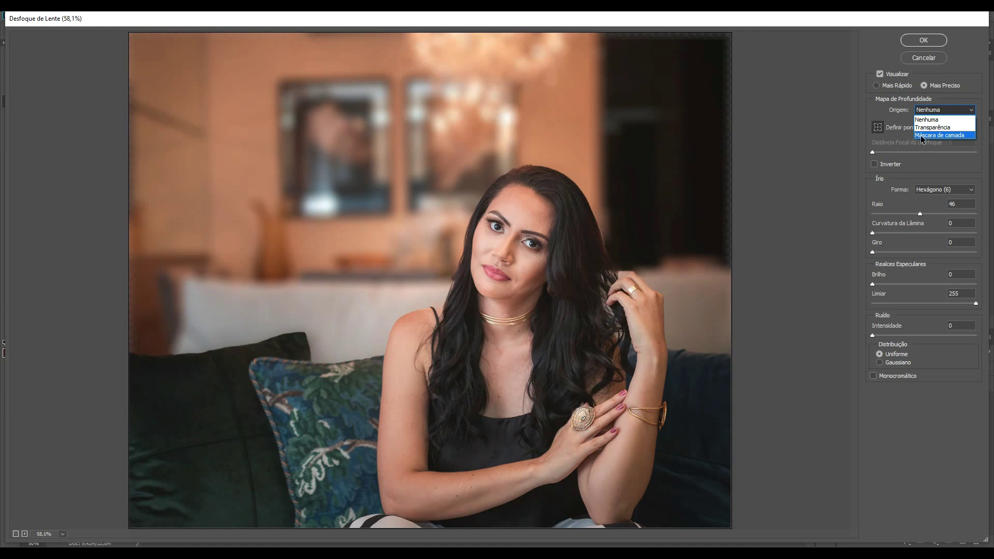
{"action": "left_click", "coordinate": [886, 119]}
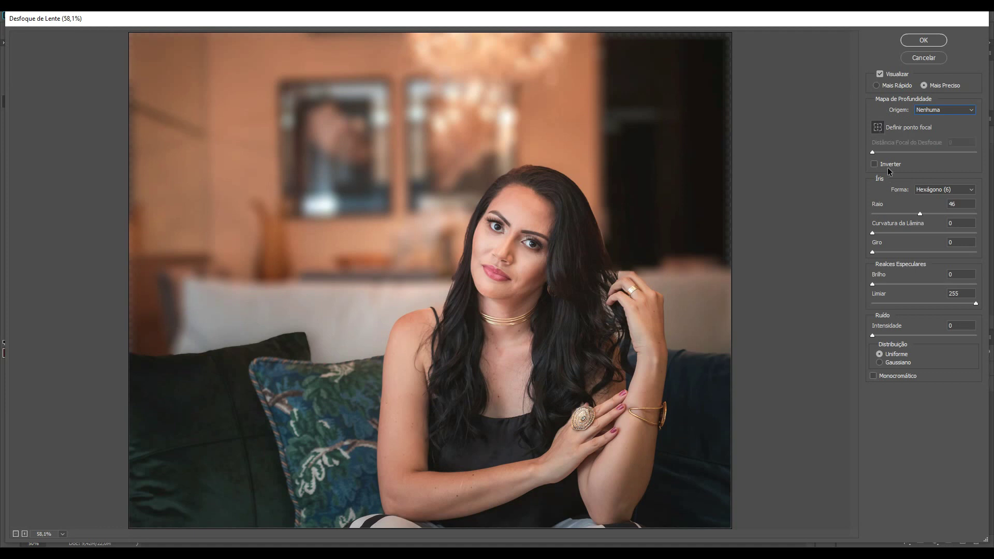
Cycle through the iris shapes from Pentágono (5) and settle on Octógono (8).
{"action": "left_click", "coordinate": [934, 189]}
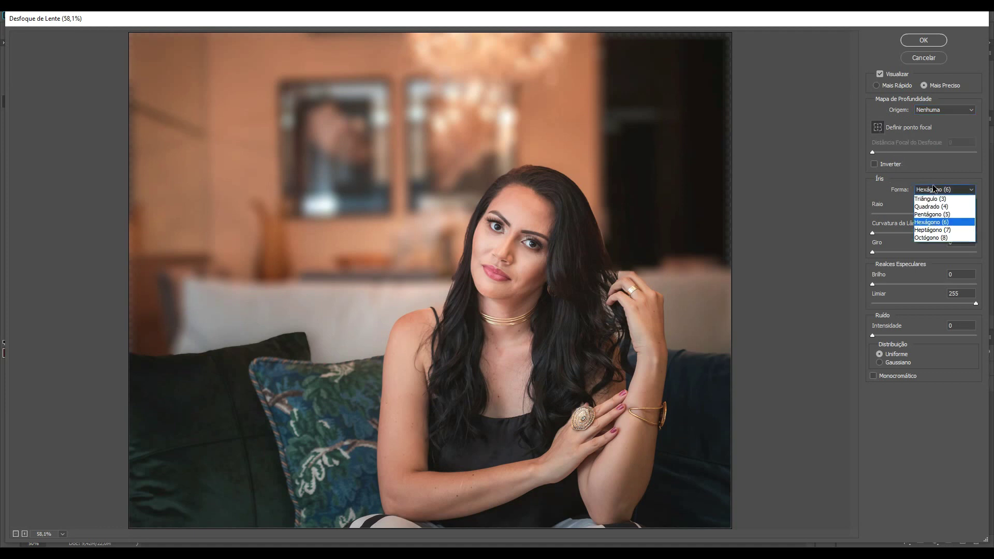
{"action": "left_click", "coordinate": [934, 216]}
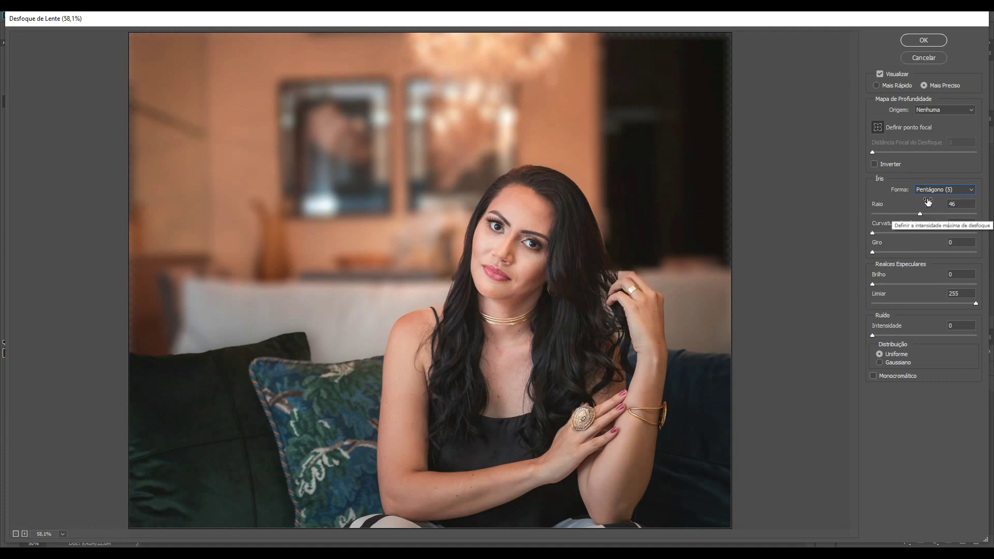
{"action": "key", "text": "Down"}
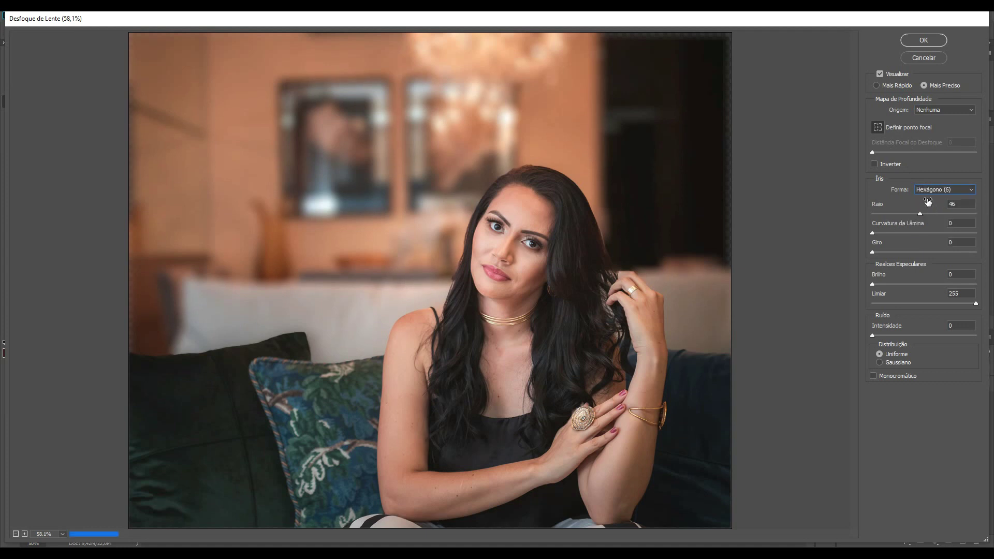
{"action": "key", "text": "Down"}
{"action": "key", "text": "Up"}
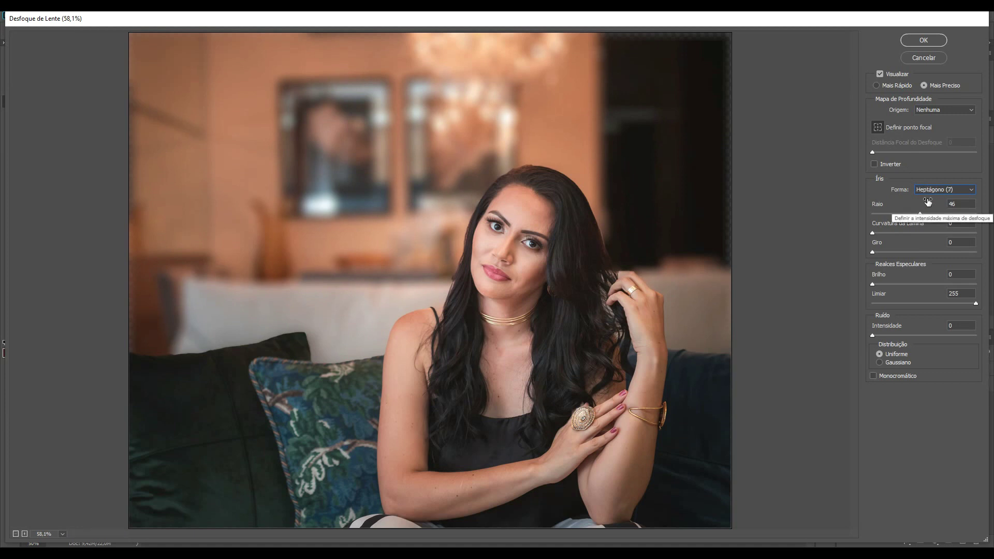
{"action": "key", "text": "Down"}
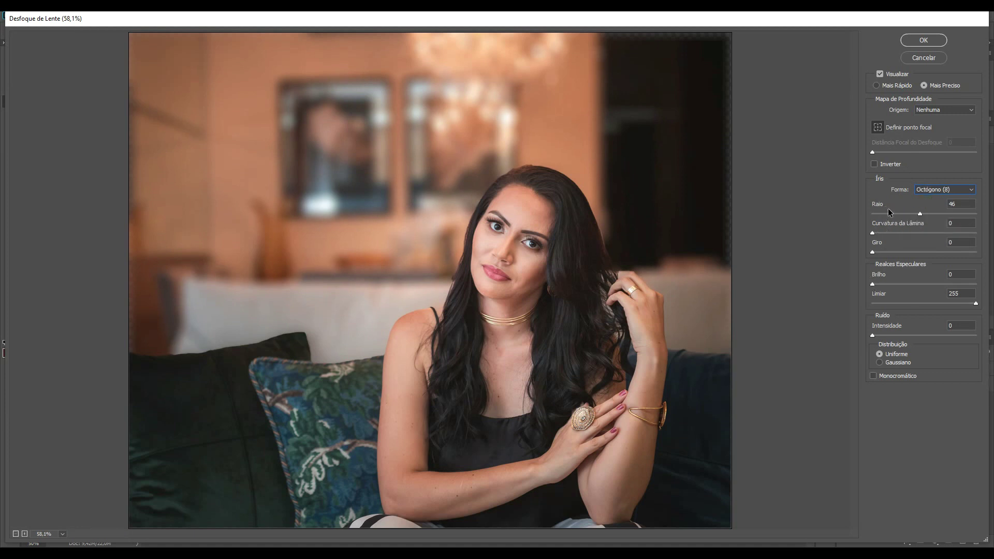
Compare low and high Lens Blur radii such as 17 and 95, and set the radius to 25.
{"action": "left_click", "coordinate": [890, 213]}
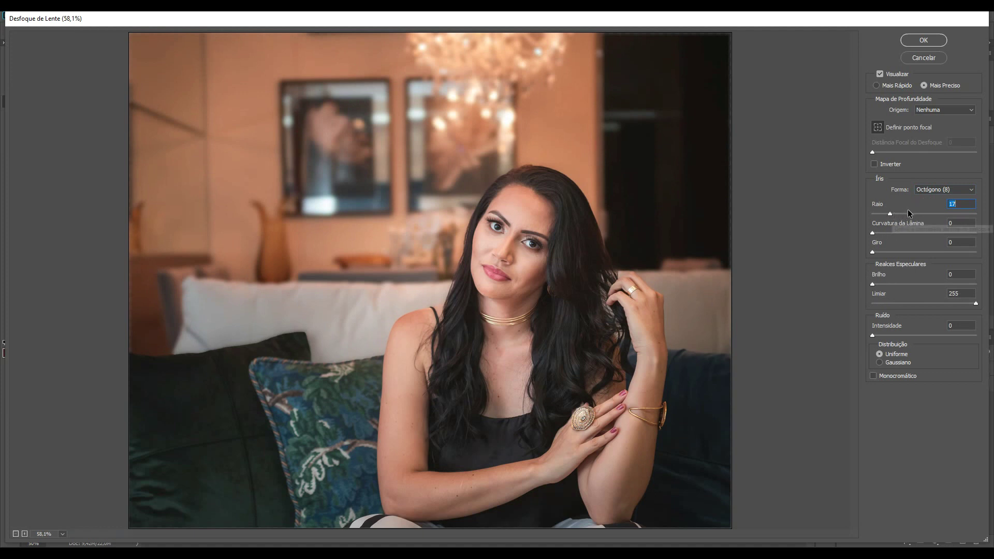
{"action": "left_click", "coordinate": [970, 213]}
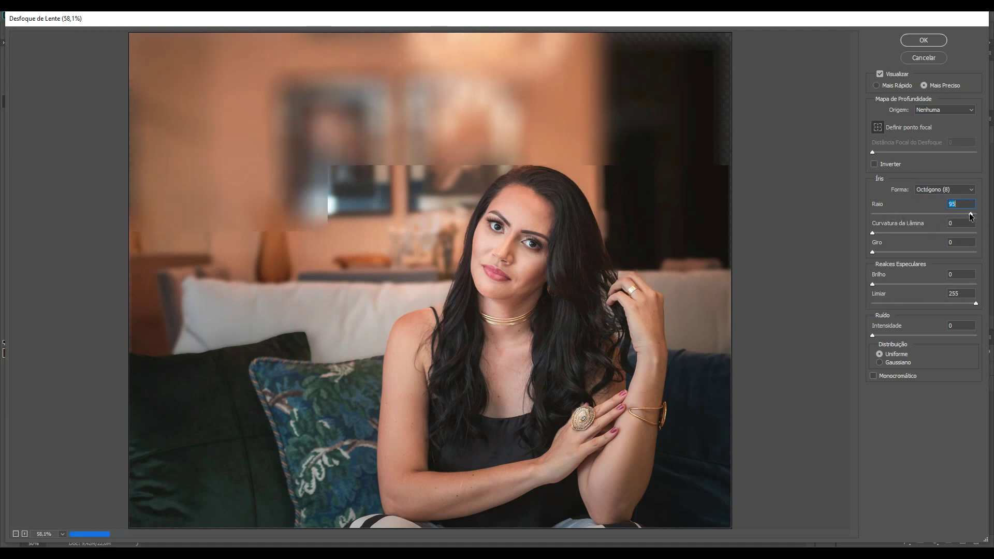
{"action": "left_click", "coordinate": [891, 213]}
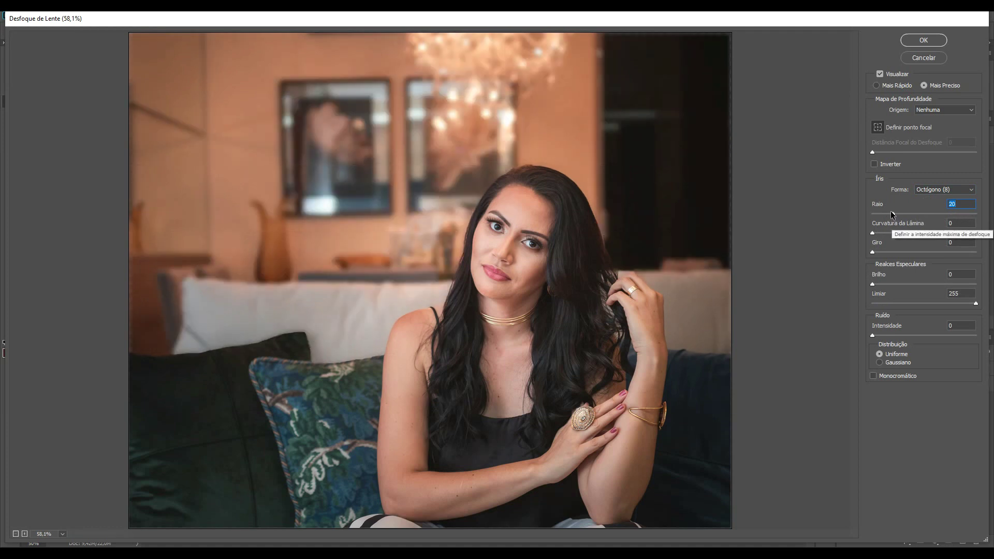
{"action": "type", "text": "25"}
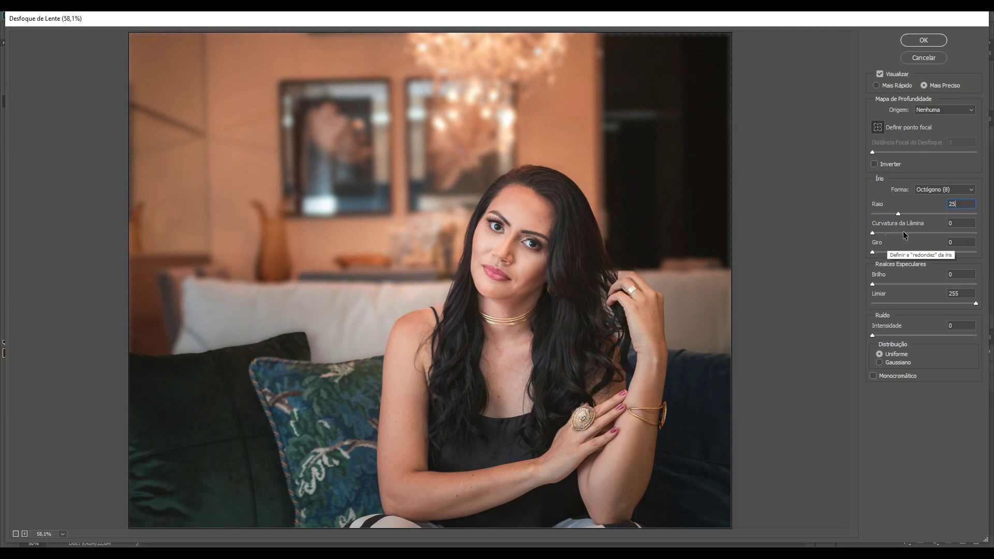
Try blade curvature (Curvatura da Lâmina) values of 33 and 66, and return curvature and rotation (Giro) to 0.
{"action": "left_click", "coordinate": [925, 233]}
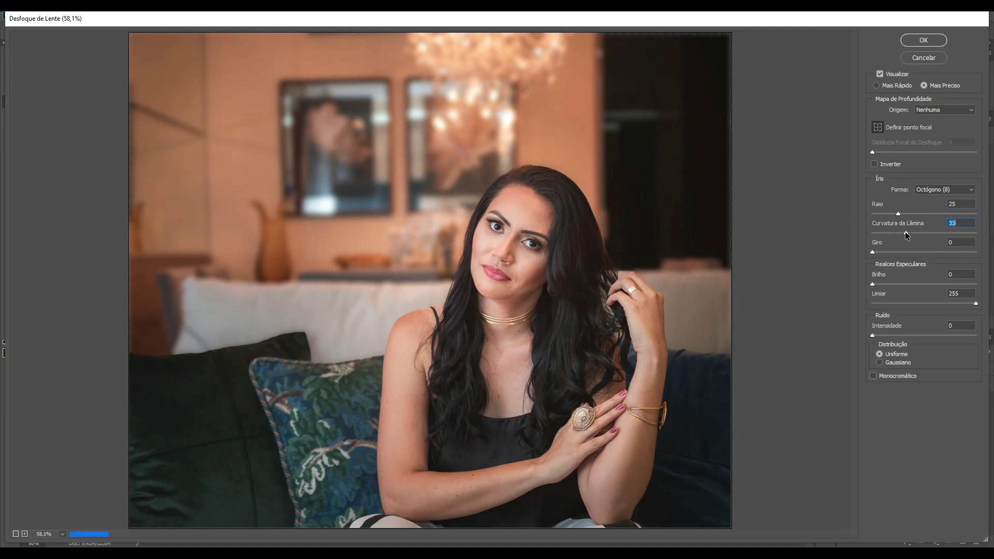
{"action": "left_click", "coordinate": [940, 234]}
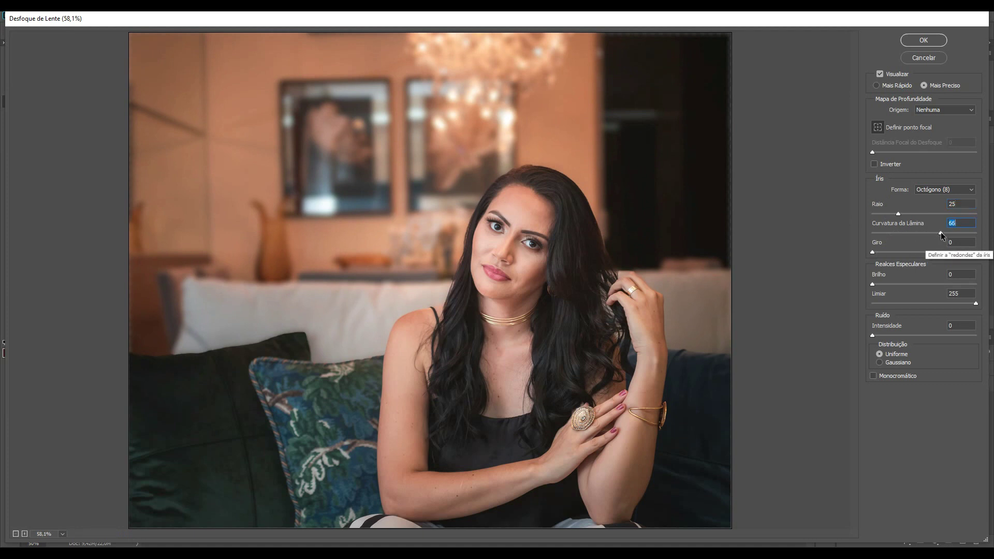
{"action": "left_click_drag", "start_coordinate": [940, 233], "coordinate": [918, 251]}
{"action": "left_click", "coordinate": [883, 252]}
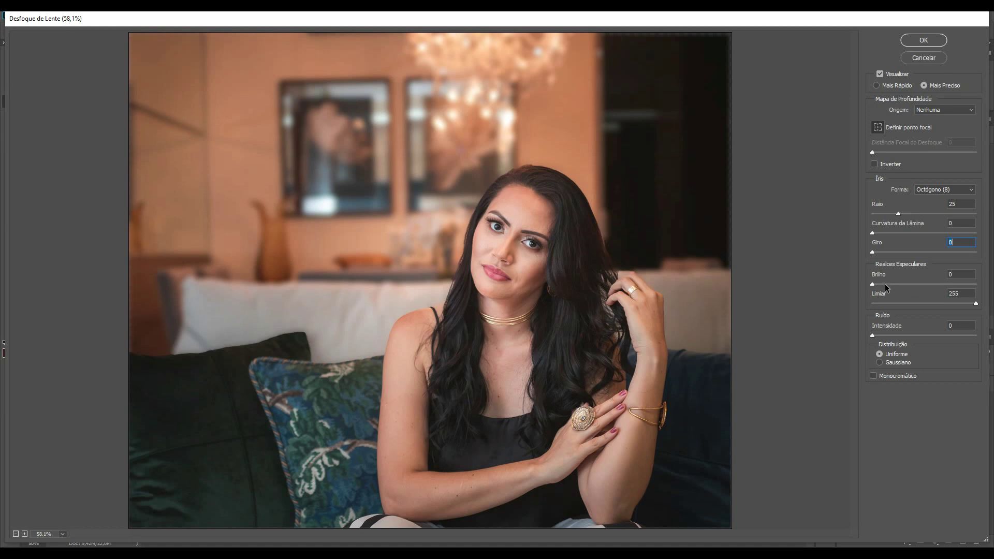
{"action": "key", "text": "Tab"}
Set the specular highlights to brightness (Brilho) 10 and threshold (Limiar) 254, and raise the iris radius to 35.
{"action": "left_click", "coordinate": [902, 285]}
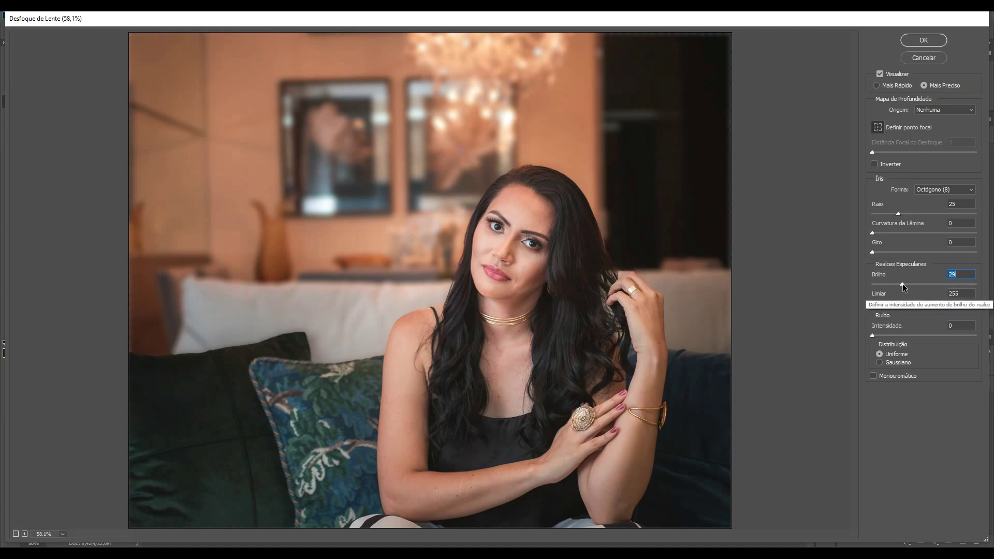
{"action": "mouse_move", "coordinate": [977, 304]}
{"action": "left_mouse_down"}
{"action": "mouse_move", "coordinate": [936, 304]}
{"action": "mouse_move", "coordinate": [977, 307]}
{"action": "left_mouse_up"}
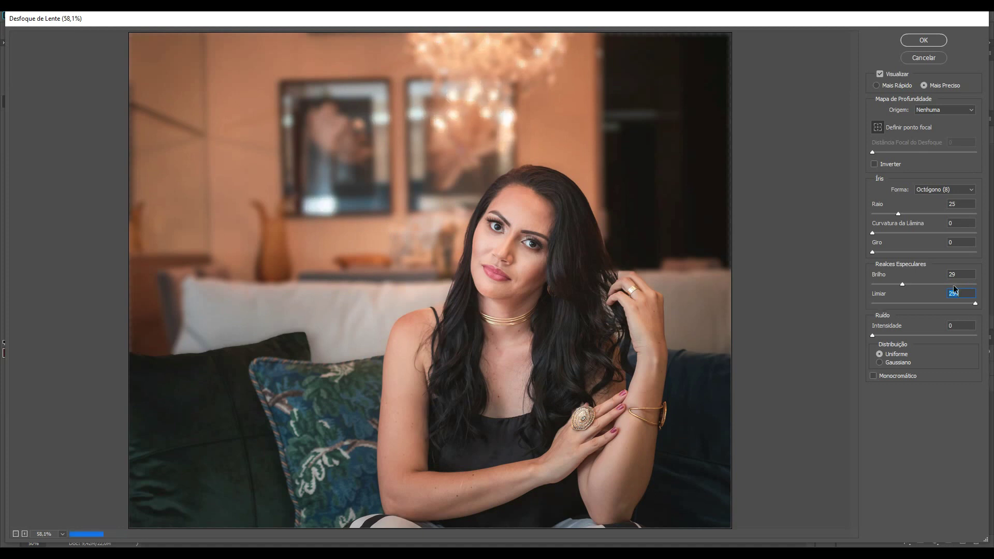
{"action": "key", "text": "Up"}
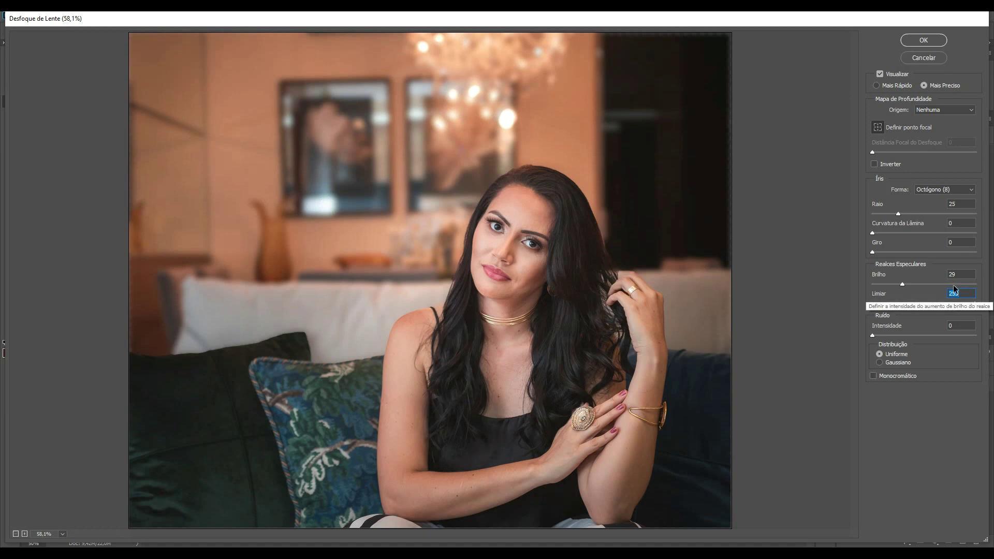
{"action": "key", "text": "Down"}
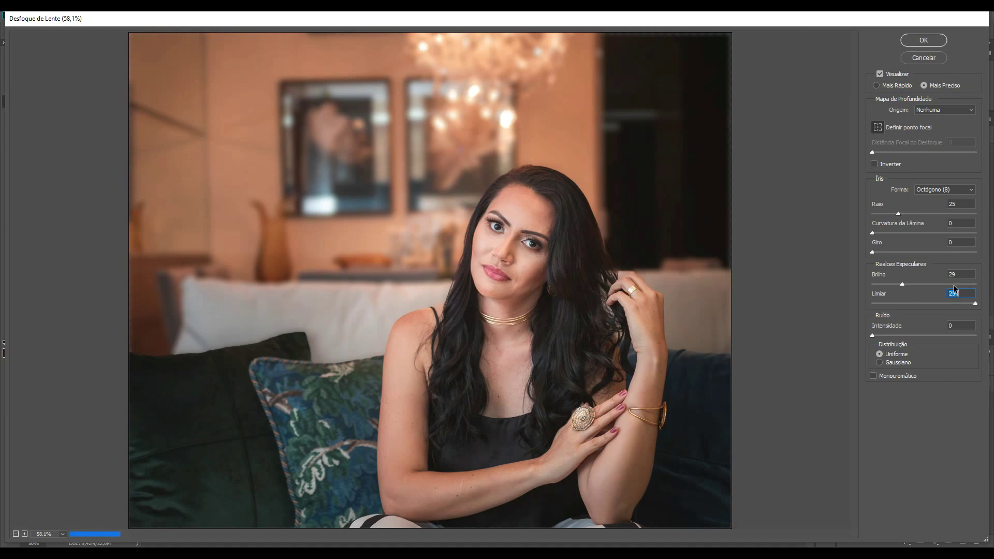
{"action": "left_click", "coordinate": [932, 285]}
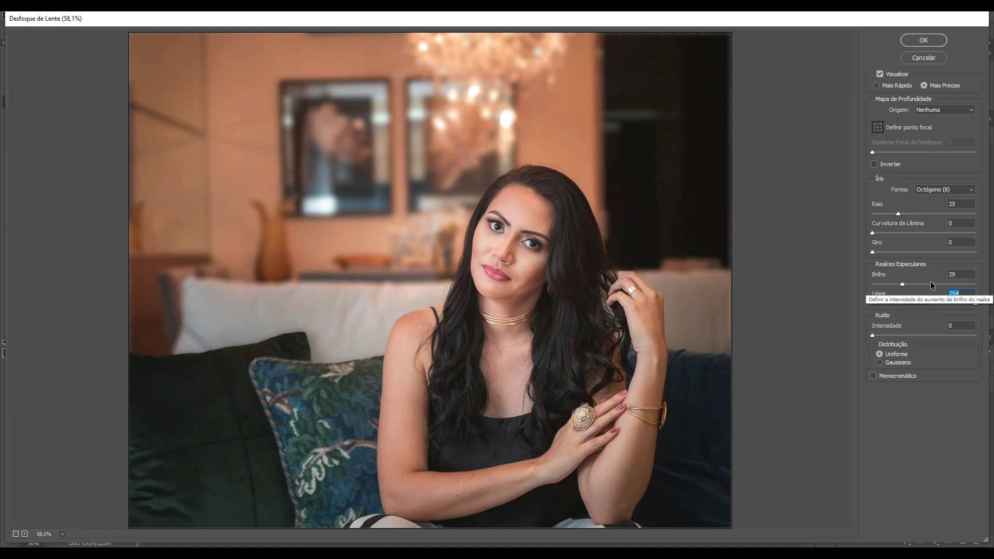
{"action": "left_click_drag", "start_coordinate": [929, 285], "coordinate": [878, 286]}
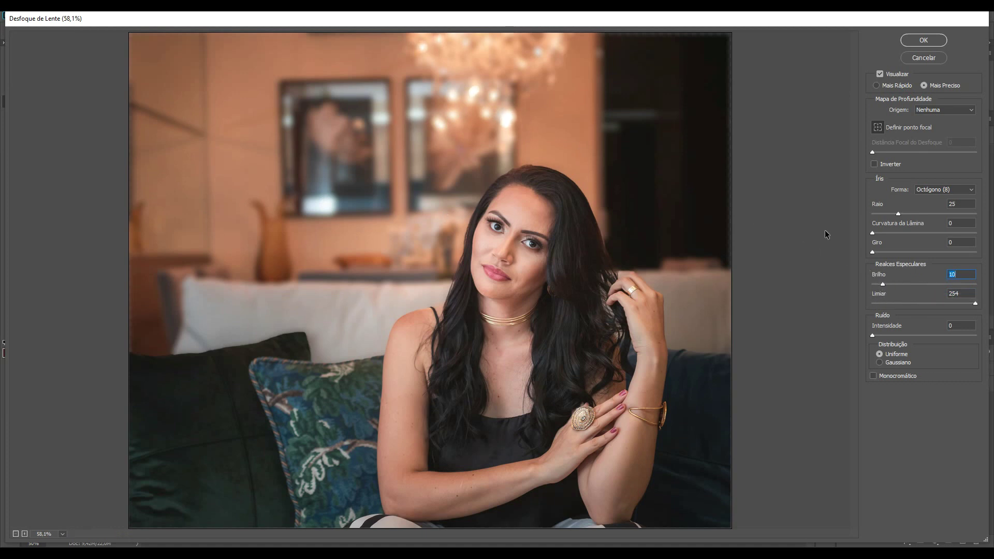
{"action": "left_click", "coordinate": [909, 213]}
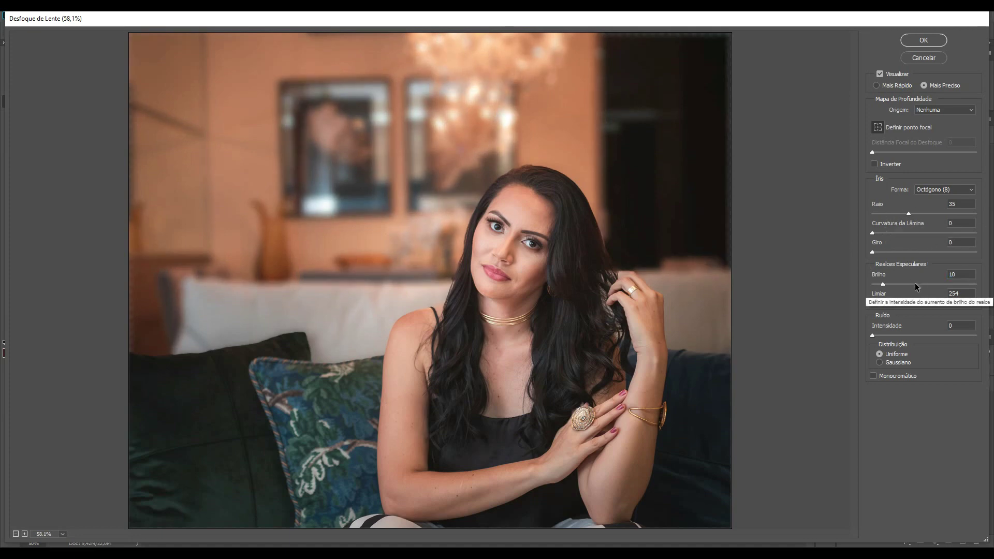
Add noise (Ruído) with an intensity of 40 to the Lens Blur and set its distribution to Gaussiano.
{"action": "left_click", "coordinate": [915, 335]}
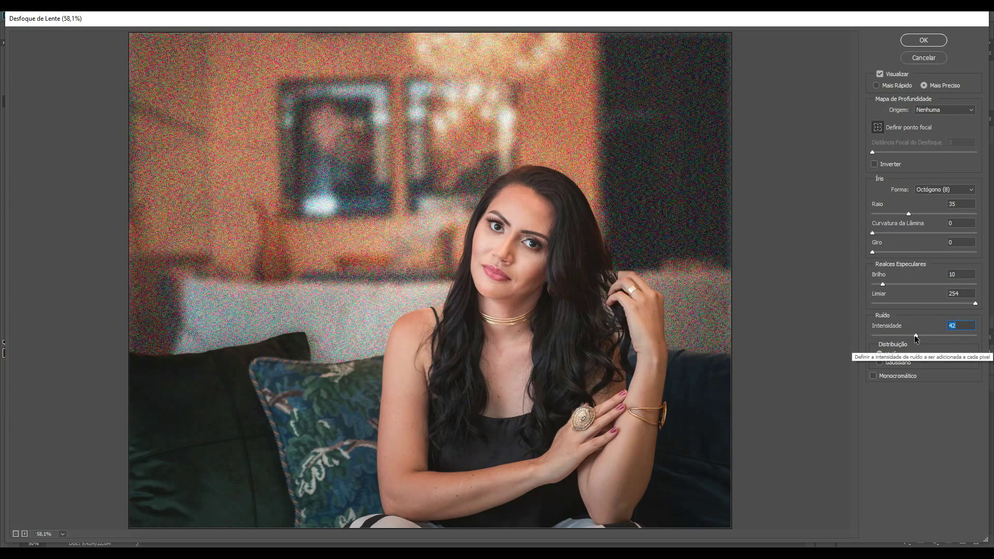
{"action": "left_click_drag", "start_coordinate": [915, 335], "coordinate": [902, 335]}
{"action": "left_click", "coordinate": [913, 335]}
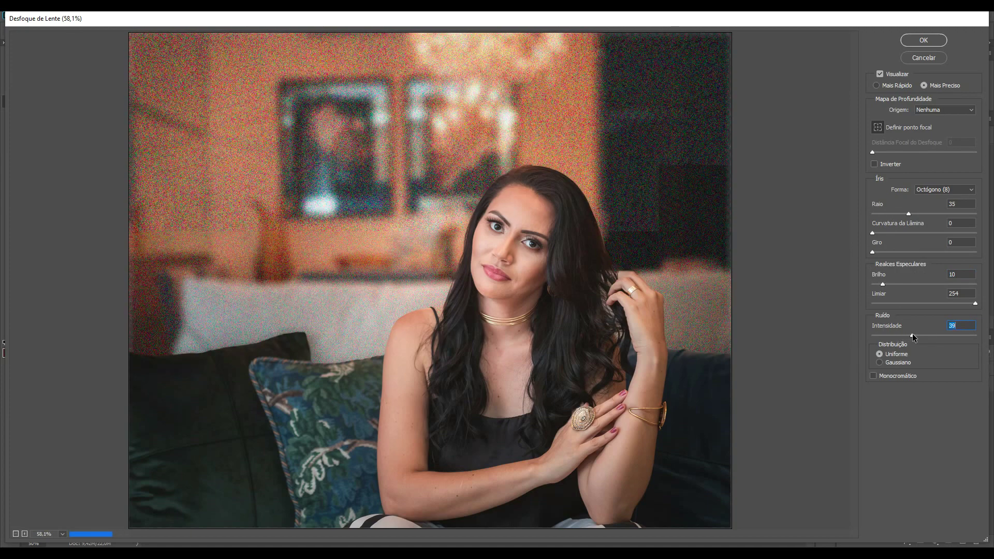
{"action": "left_click", "coordinate": [880, 363]}
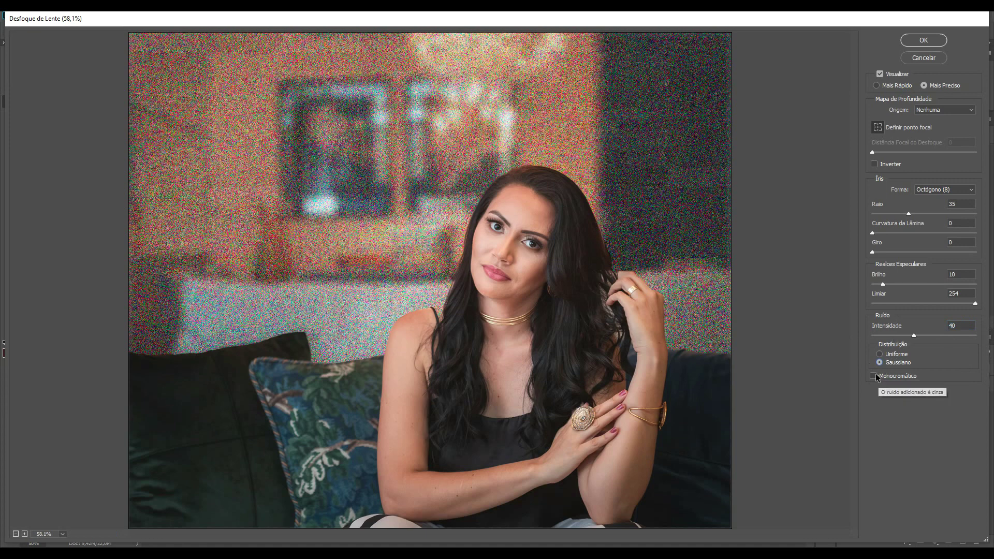
Make the noise added by the portrait's Lens Blur monochromatic (Monocromático).
{"action": "left_click", "coordinate": [874, 375]}
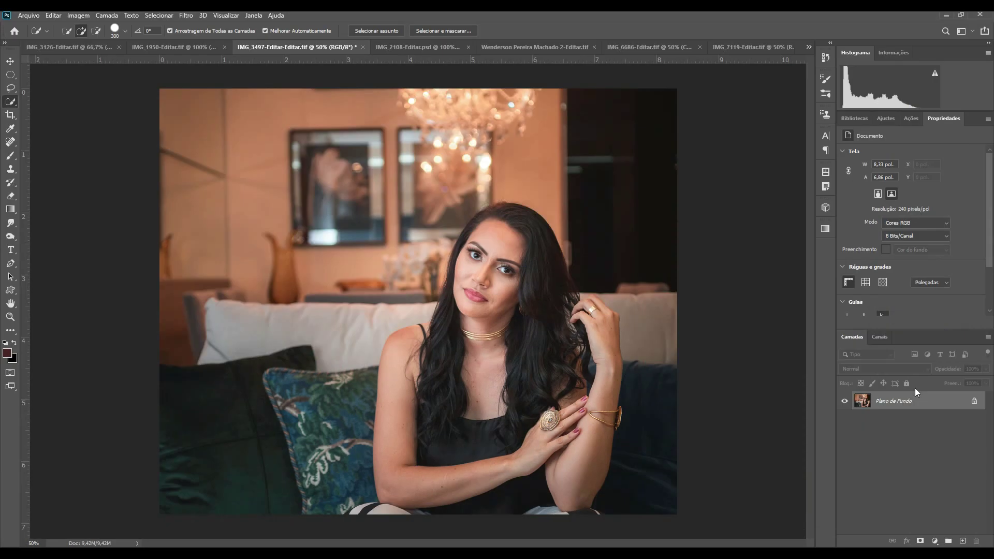
Switch to the toy car image IMG_3126-Editar.tif and examine its Original, Remoção de fundo and Carrinho layers by isolating them and restoring visibility.
{"action": "left_click", "coordinate": [65, 45]}
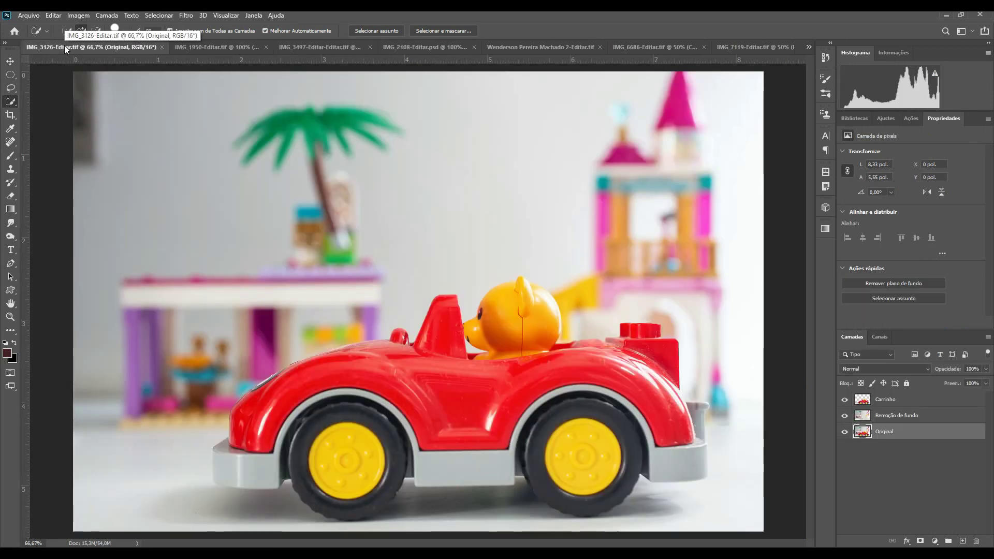
{"action": "left_click", "coordinate": [844, 432], "text": "alt"}
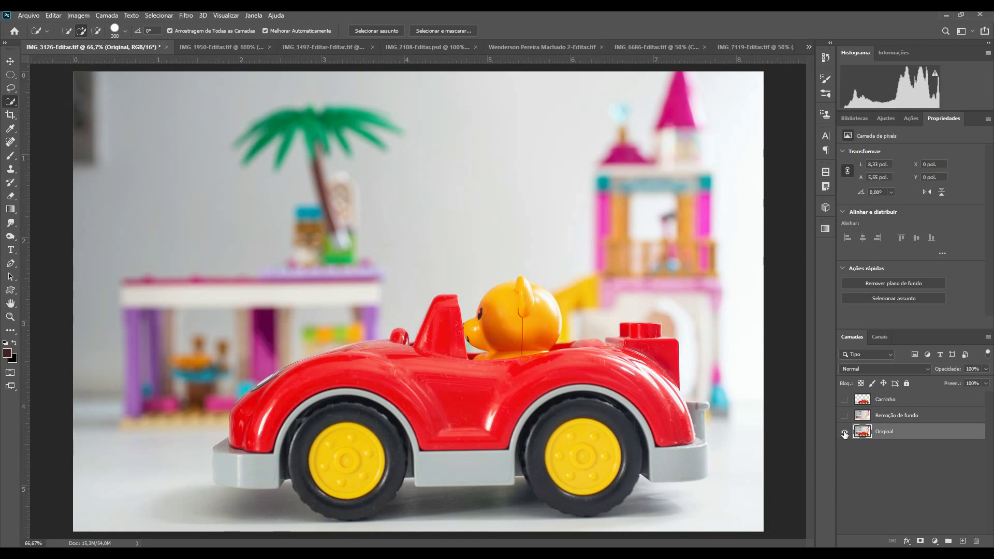
{"action": "left_click", "coordinate": [845, 415]}
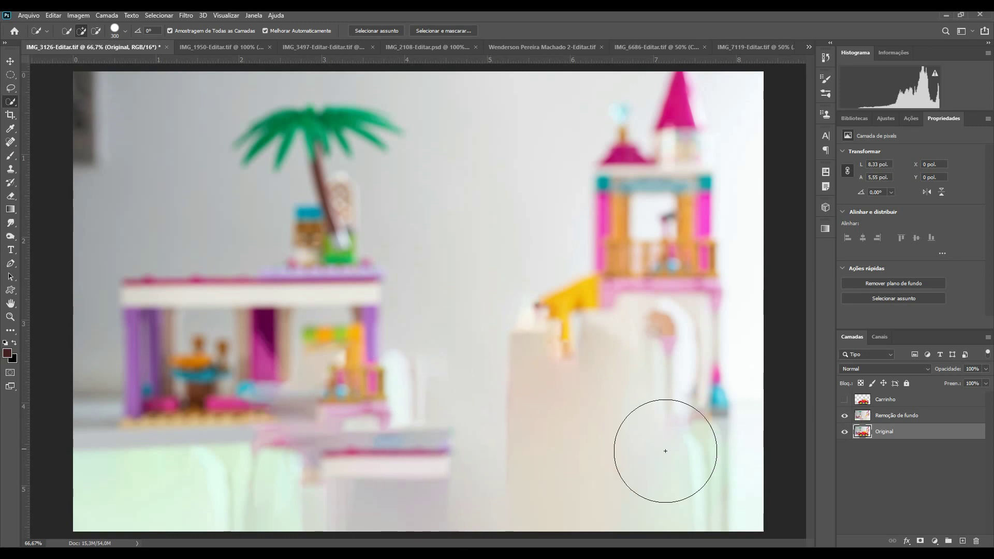
{"action": "left_click", "coordinate": [844, 400]}
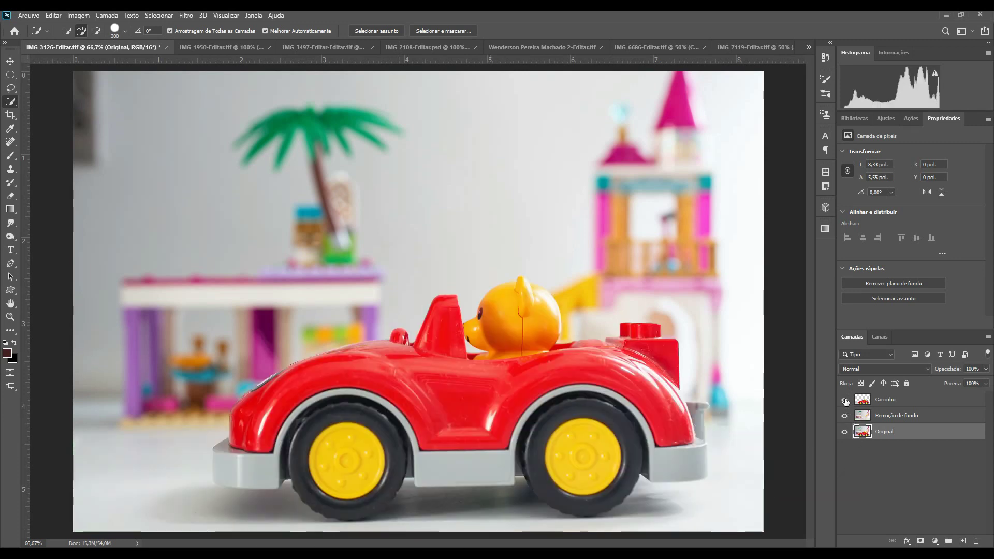
{"action": "left_click", "coordinate": [845, 399], "text": "alt"}
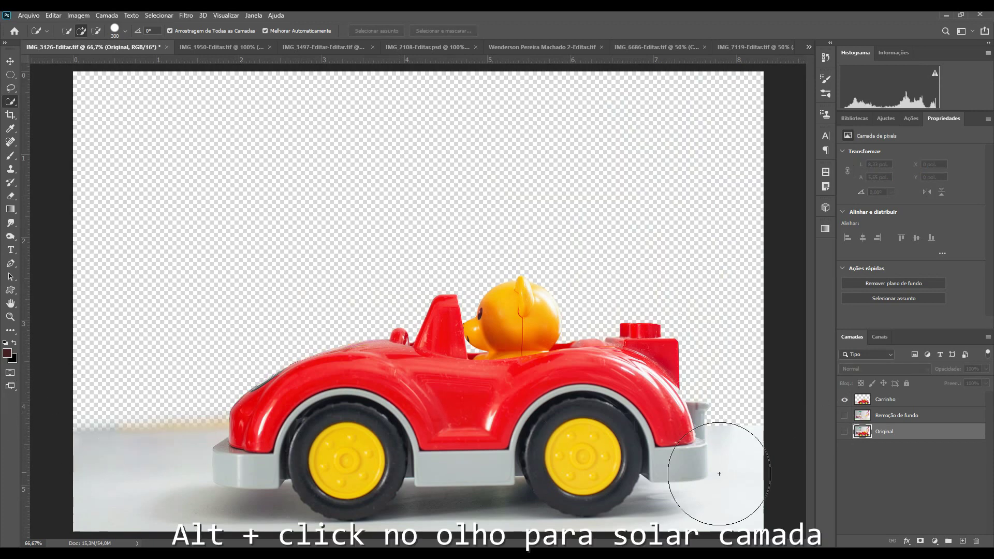
{"action": "left_click", "coordinate": [845, 415], "text": "alt"}
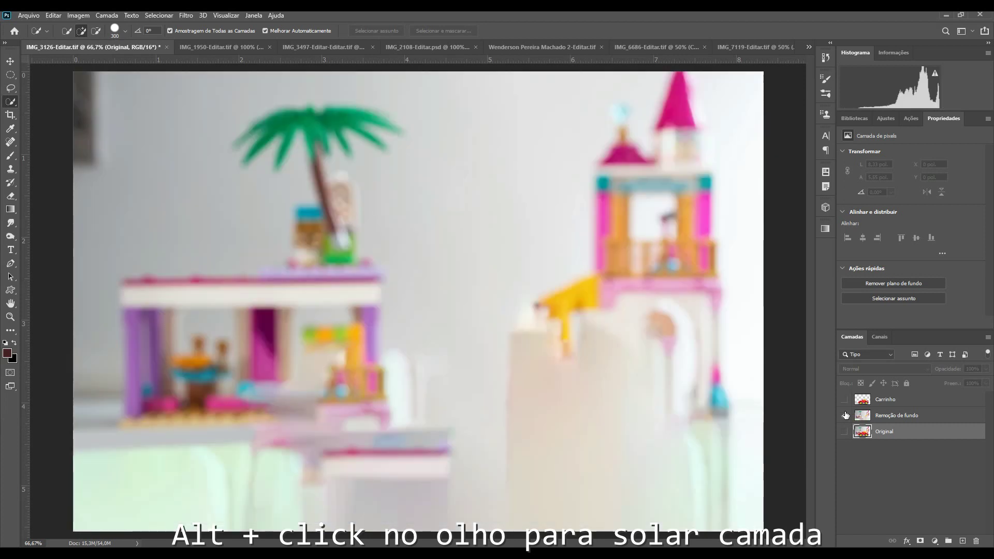
{"action": "left_click", "coordinate": [845, 400], "text": "alt"}
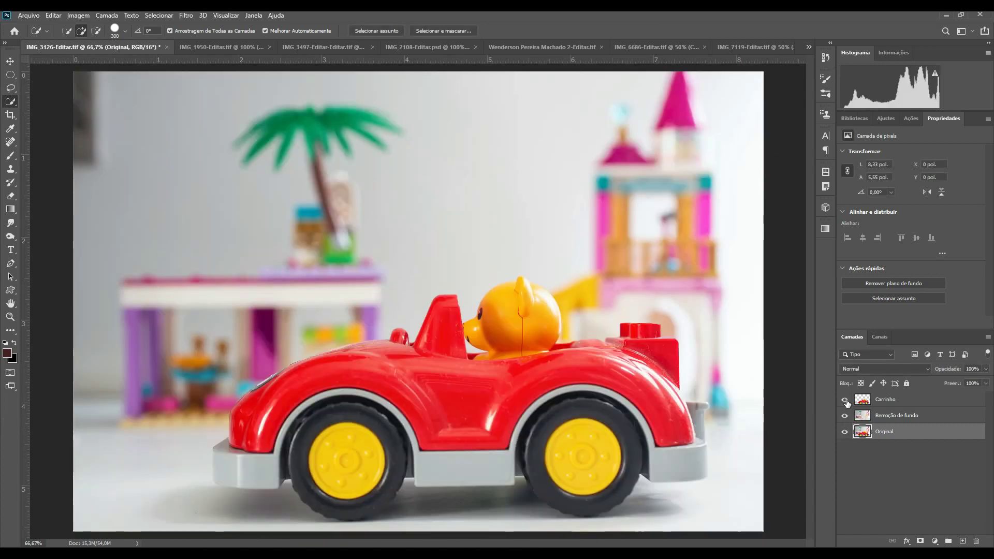
Start a Motion Blur (Desfoque de Movimento) on the Remoção de fundo layer, try an angle of -65°, and return it to 0°.
{"action": "left_click", "coordinate": [888, 418]}
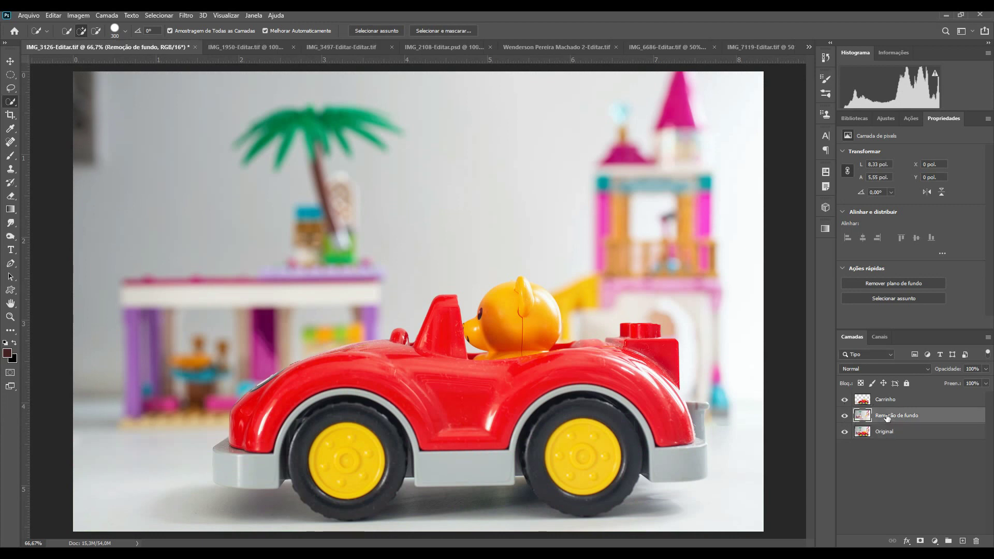
{"action": "left_click", "coordinate": [191, 16]}
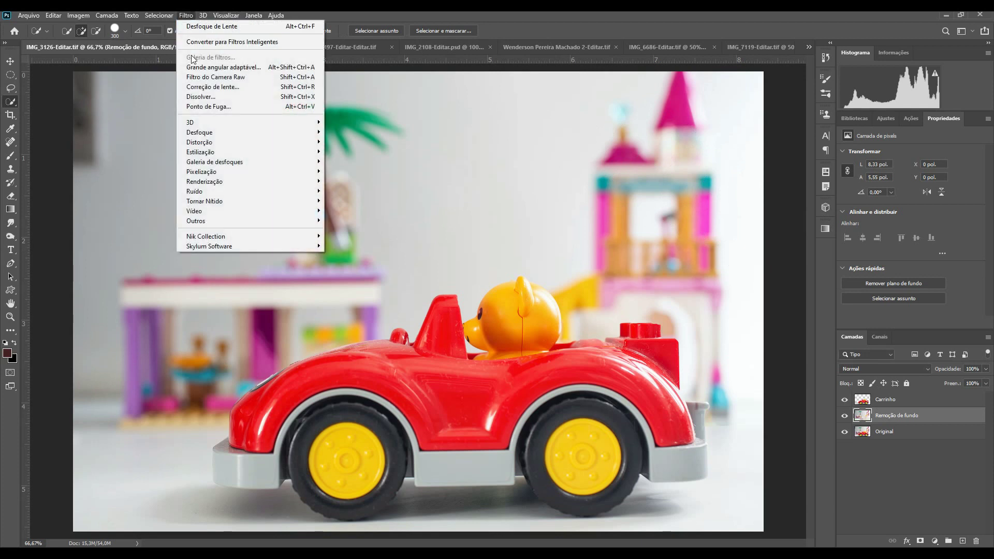
{"action": "mouse_move", "coordinate": [233, 135]}
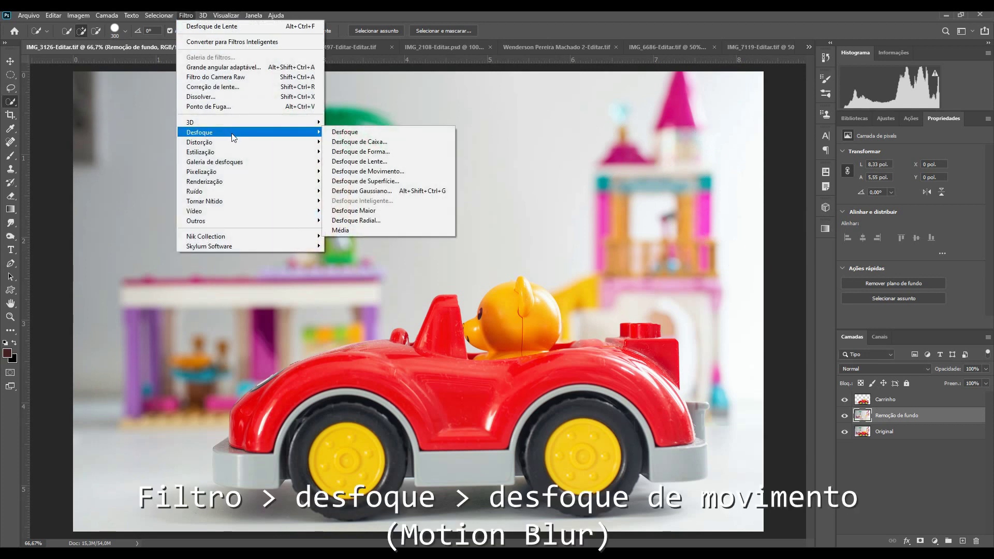
{"action": "left_click", "coordinate": [366, 172]}
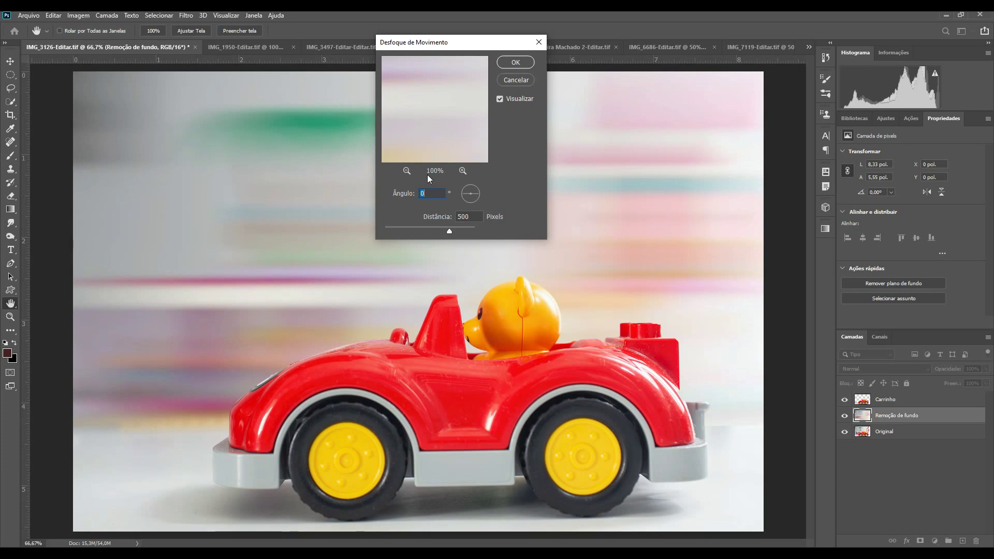
{"action": "left_click_drag", "start_coordinate": [464, 198], "coordinate": [473, 197]}
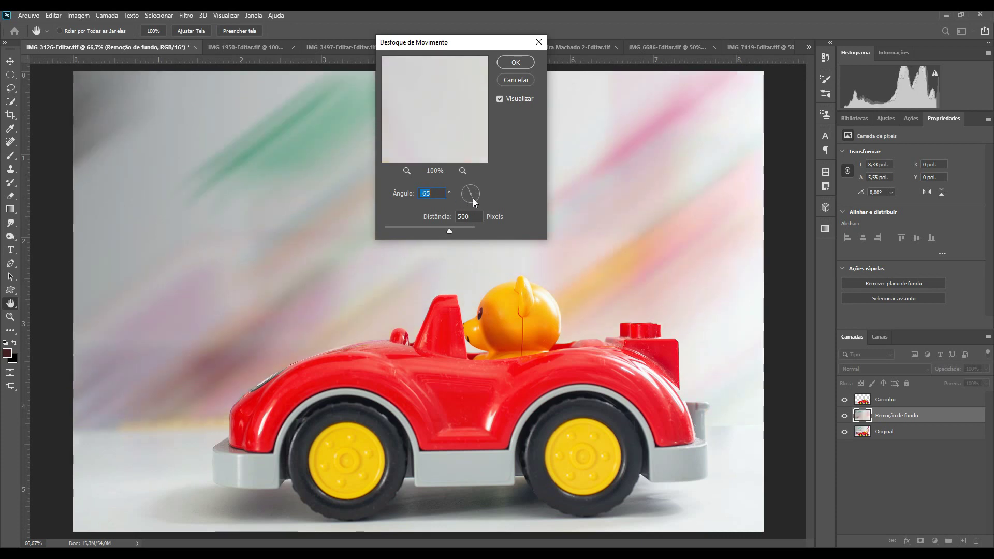
{"action": "left_click", "coordinate": [438, 196]}
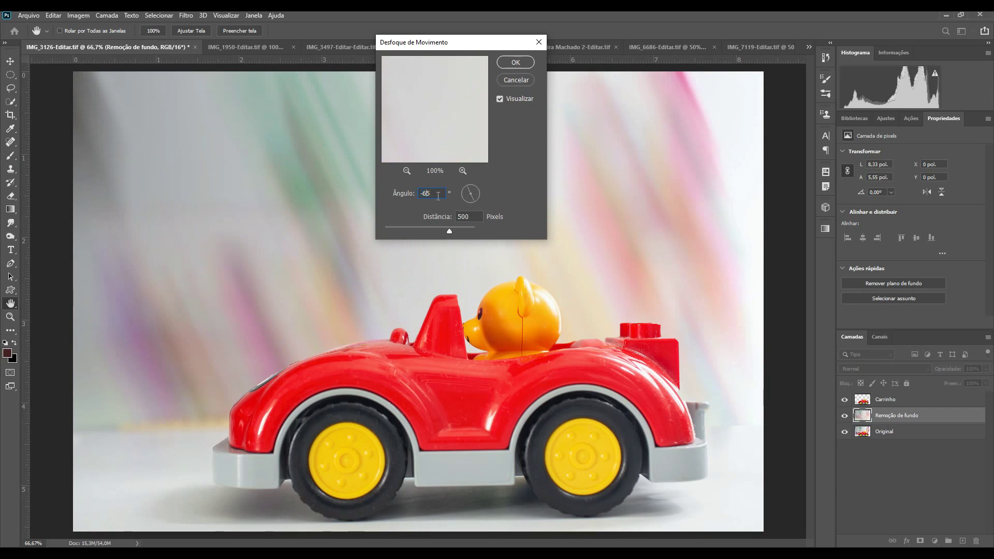
{"action": "key", "text": "BackSpace"}
{"action": "key", "text": "BackSpace"}
{"action": "key", "text": "BackSpace"}
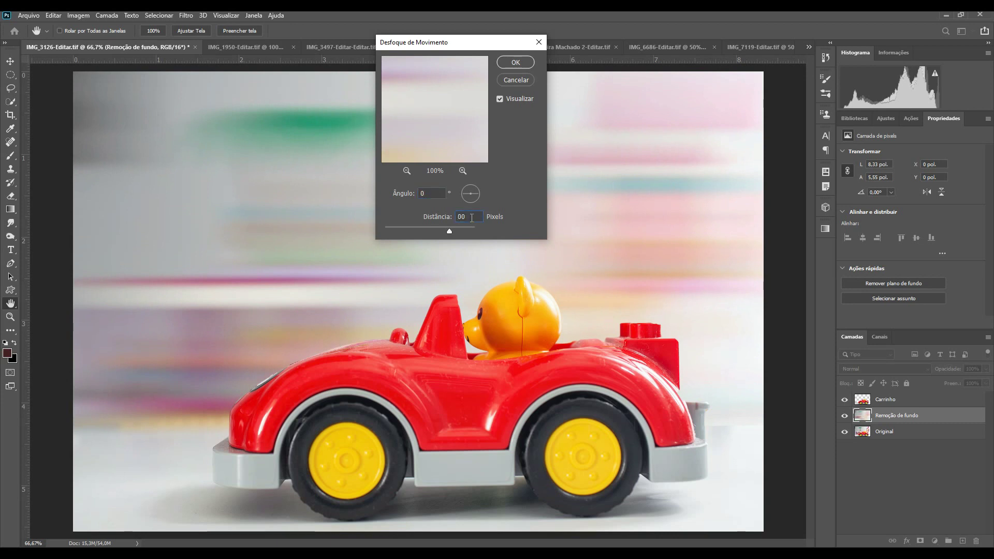
Try a Motion Blur distance of 200 pixels, then apply the filter with a distance of 100 pixels.
{"action": "type", "text": "2"}
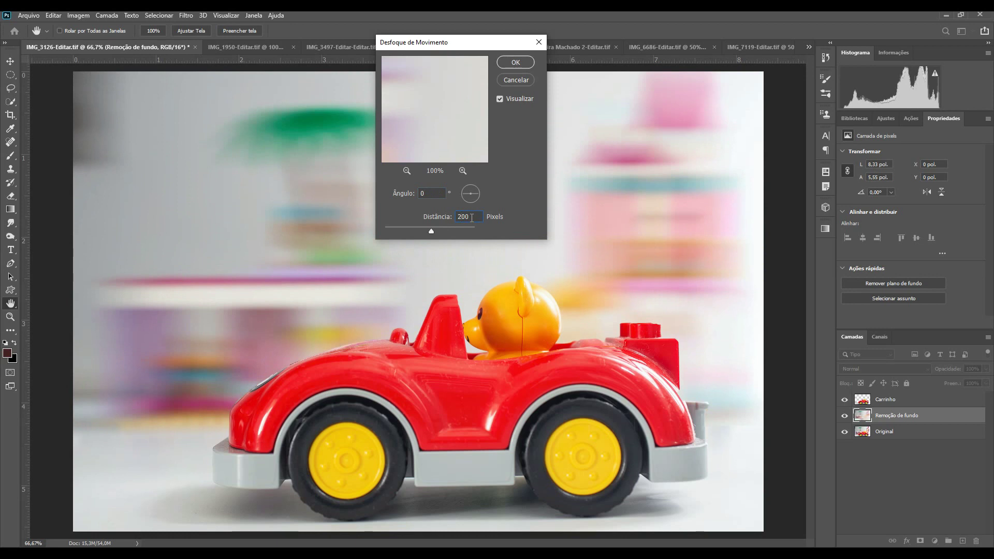
{"action": "key", "text": "Left"}
{"action": "type", "text": "1"}
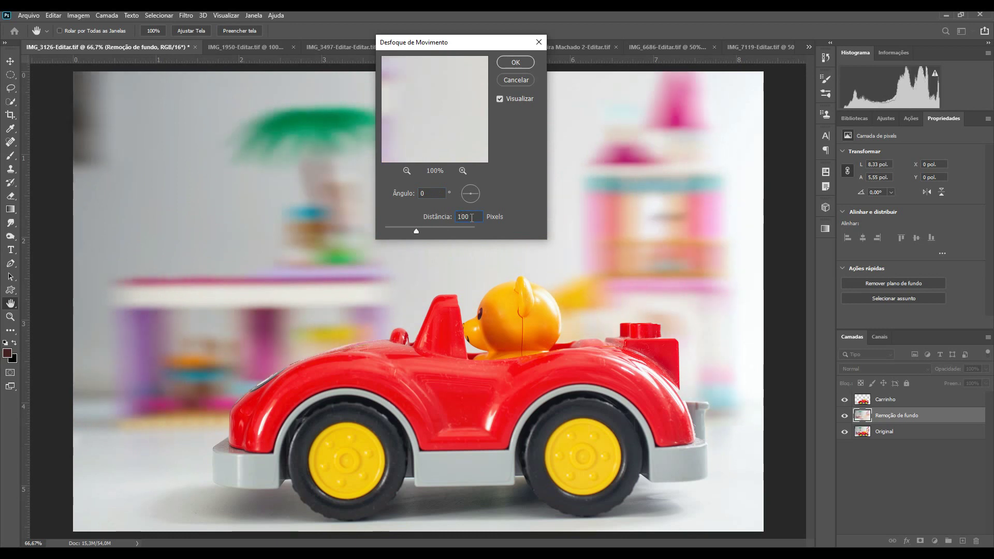
{"action": "left_click", "coordinate": [522, 62]}
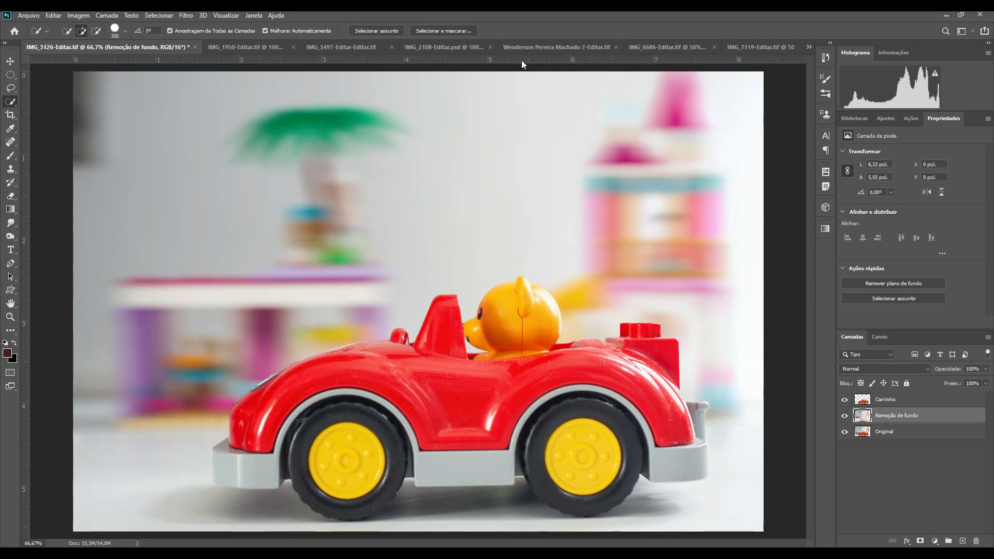
Switch to the portrait IMG_3497-Editar-Editar.tif and open the Surface Blur filter (Desfoque de Superfície), keeping its dialog clear of the face.
{"action": "left_click", "coordinate": [310, 48]}
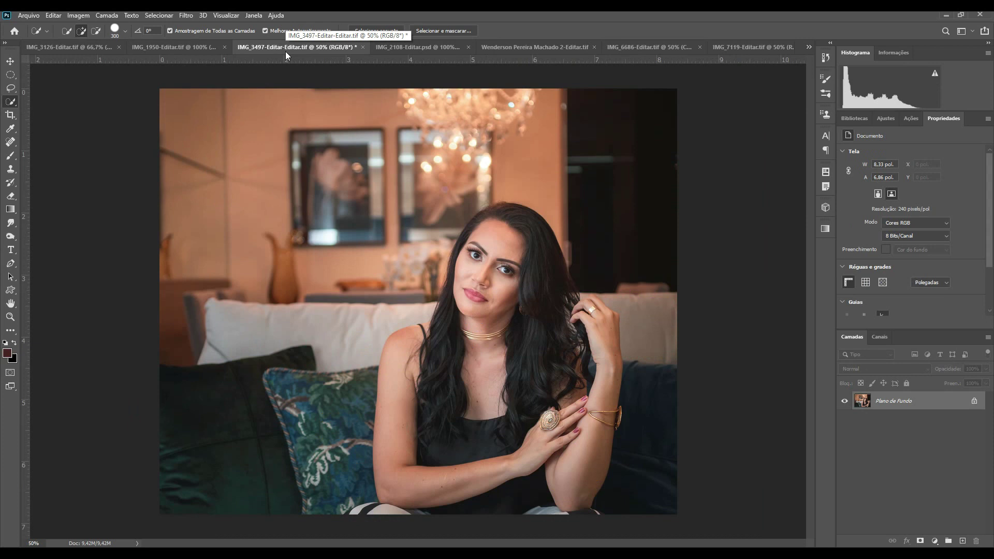
{"action": "left_click", "coordinate": [181, 16]}
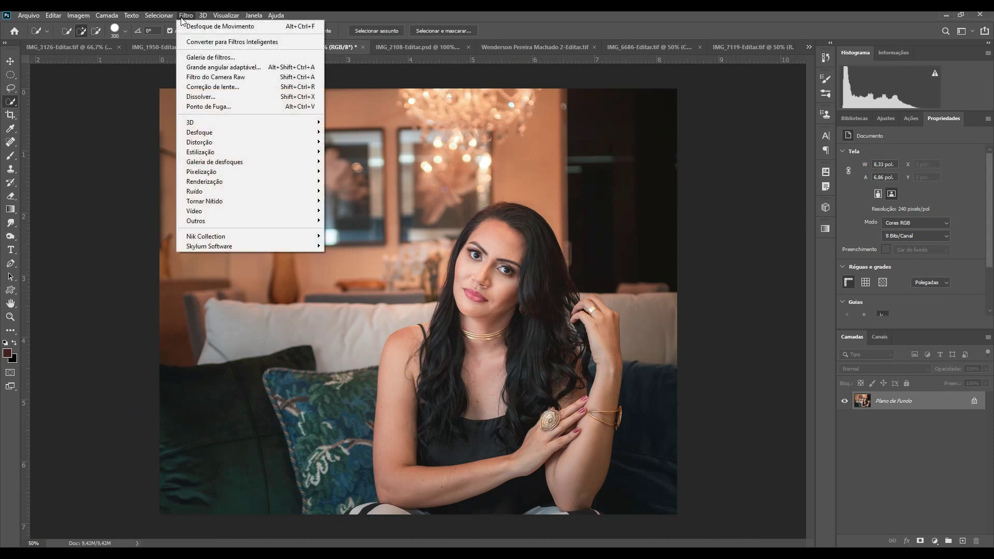
{"action": "mouse_move", "coordinate": [262, 133]}
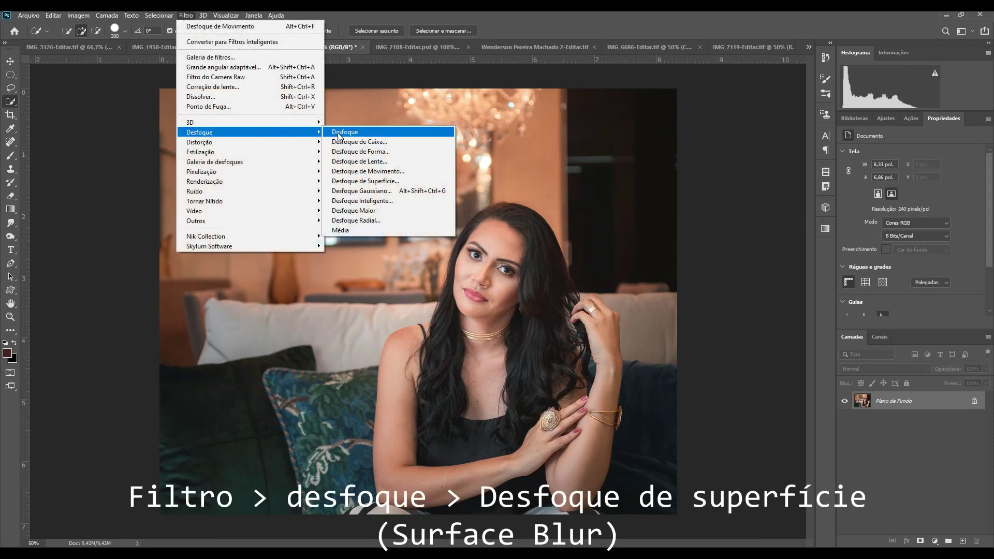
{"action": "left_click", "coordinate": [368, 181]}
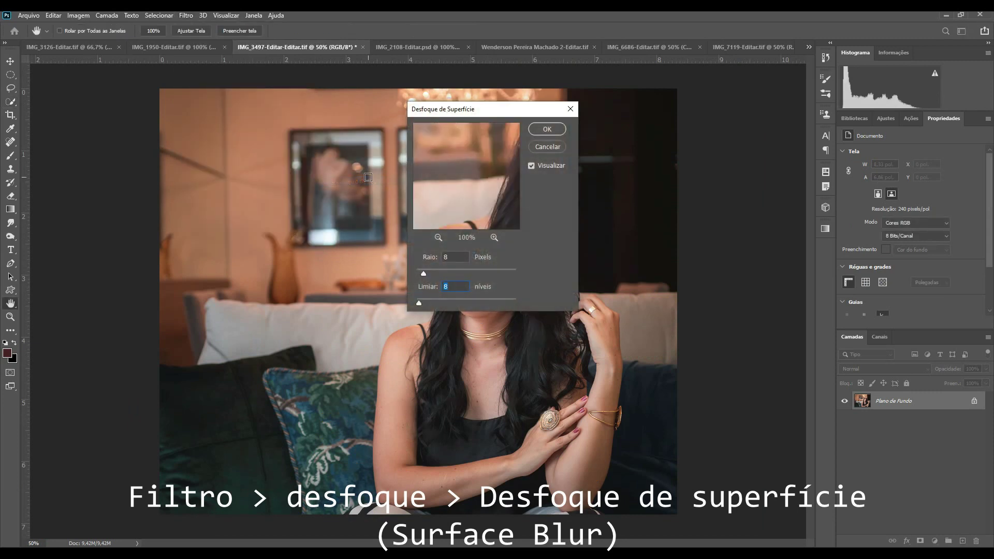
{"action": "left_click_drag", "start_coordinate": [519, 113], "coordinate": [710, 147]}
{"action": "key", "text": "ctrl+plus"}
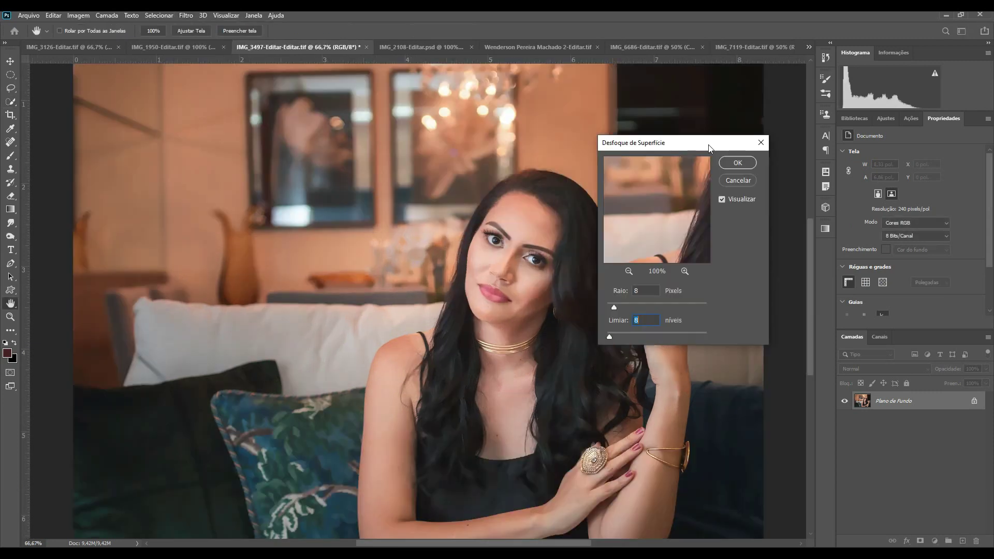
{"action": "key", "text": "ctrl+plus"}
{"action": "left_click_drag", "start_coordinate": [709, 147], "coordinate": [394, 138]}
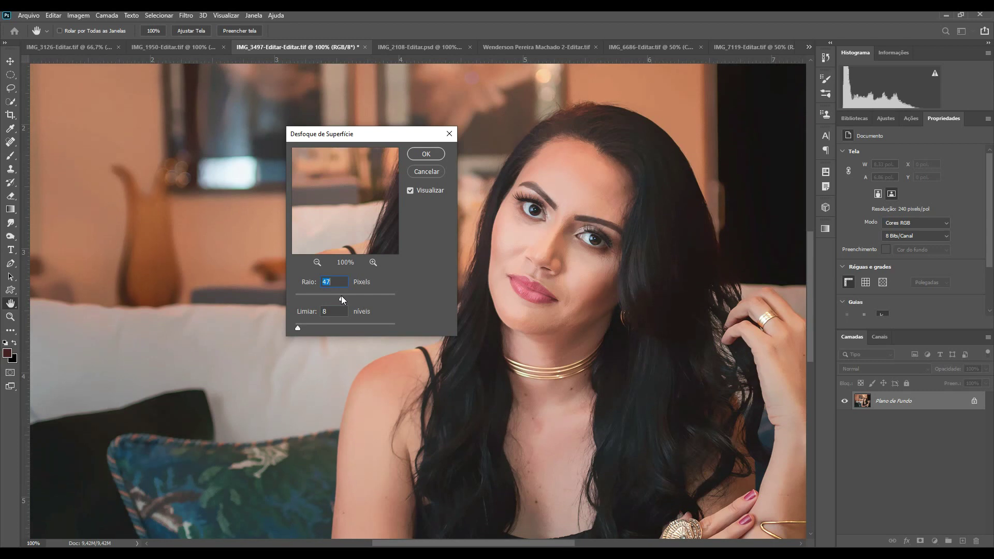
Set the Surface Blur radius (Raio) to 68 pixels and compare the portrait with the preview off and on.
{"action": "left_click", "coordinate": [363, 297]}
{"action": "left_click", "coordinate": [410, 191]}
{"action": "left_click", "coordinate": [411, 191]}
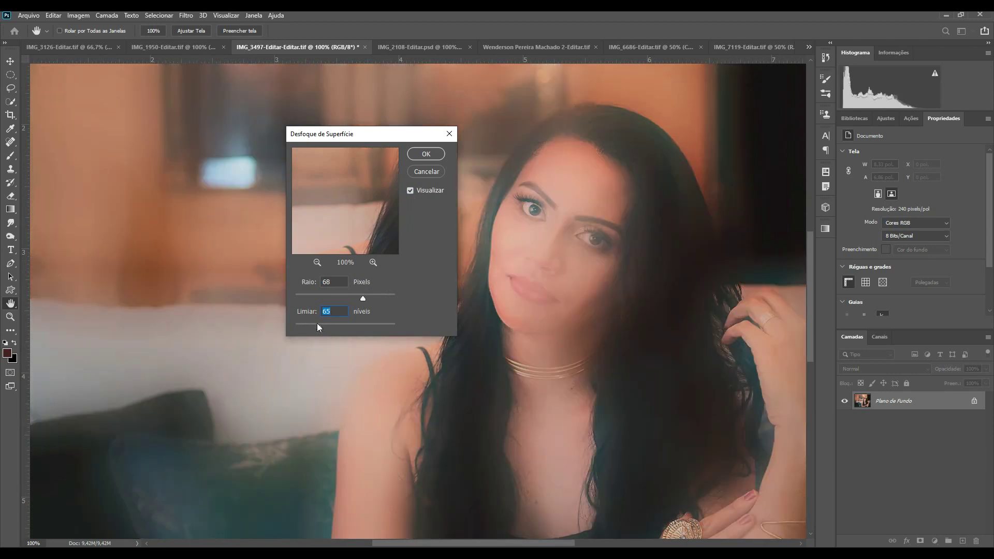
Try Surface Blur threshold (Limiar) values of 224, 43 and 27, set it to 8 levels, and apply the filter.
{"action": "left_click_drag", "start_coordinate": [357, 326], "coordinate": [384, 327]}
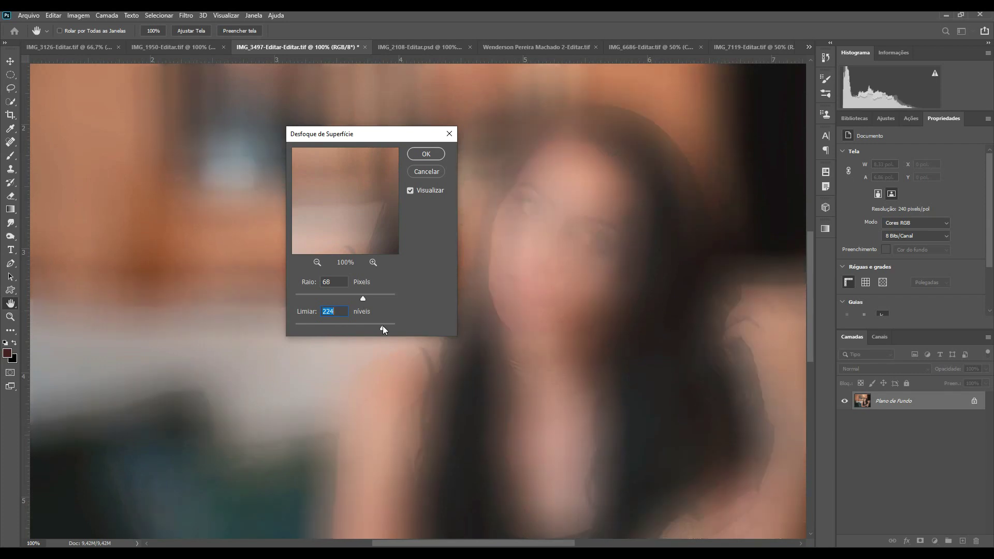
{"action": "left_click", "coordinate": [312, 324]}
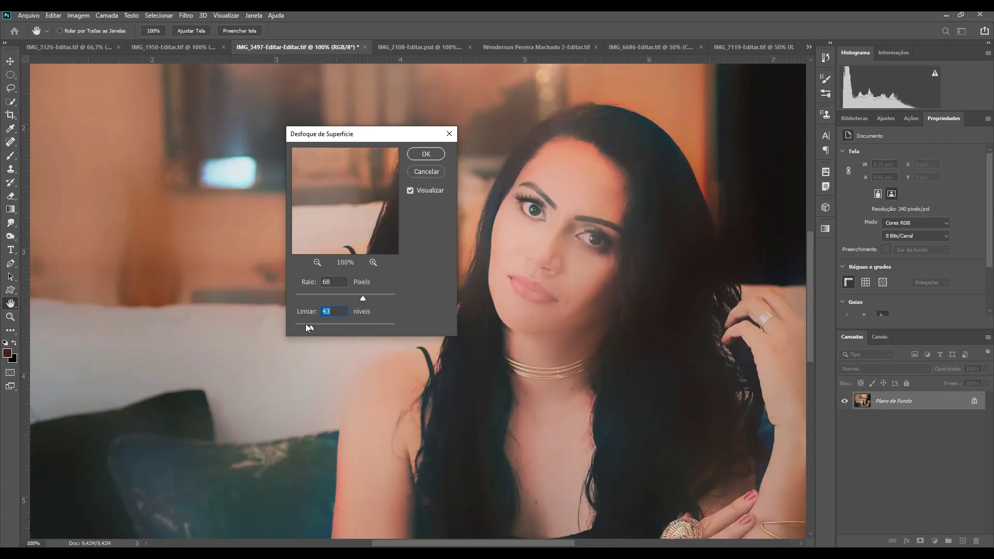
{"action": "left_click", "coordinate": [306, 325]}
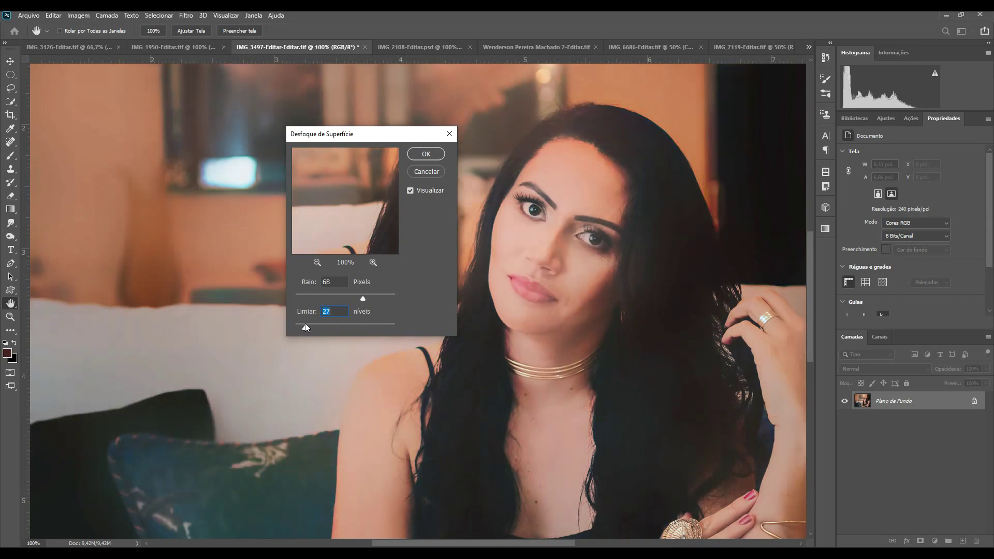
{"action": "type", "text": "8"}
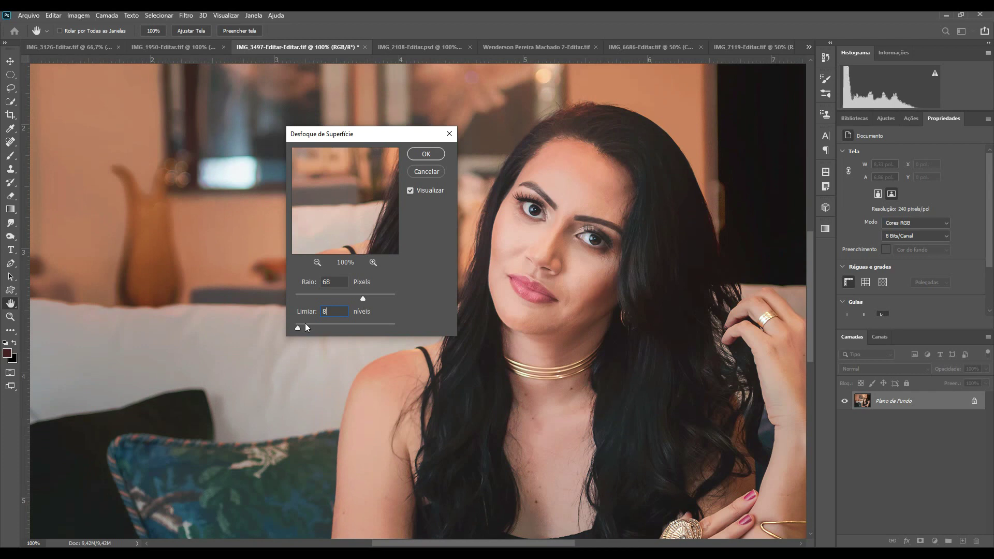
{"action": "key", "text": "Up"}
{"action": "left_click", "coordinate": [433, 154]}
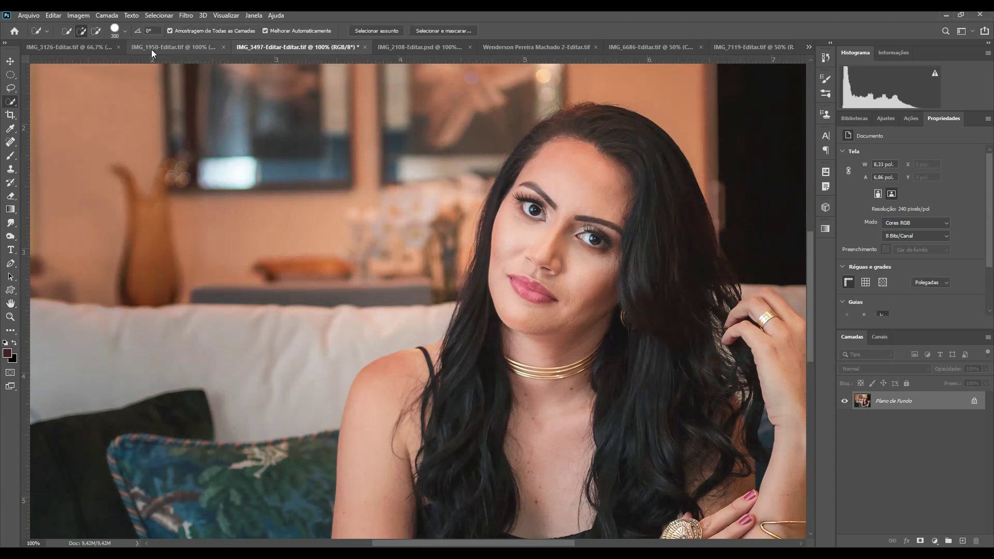
Return to the toy car image, open Gaussian Blur on the Remoção de fundo layer with a 15-pixel radius, and compare the preview off and on.
{"action": "left_click", "coordinate": [78, 46]}
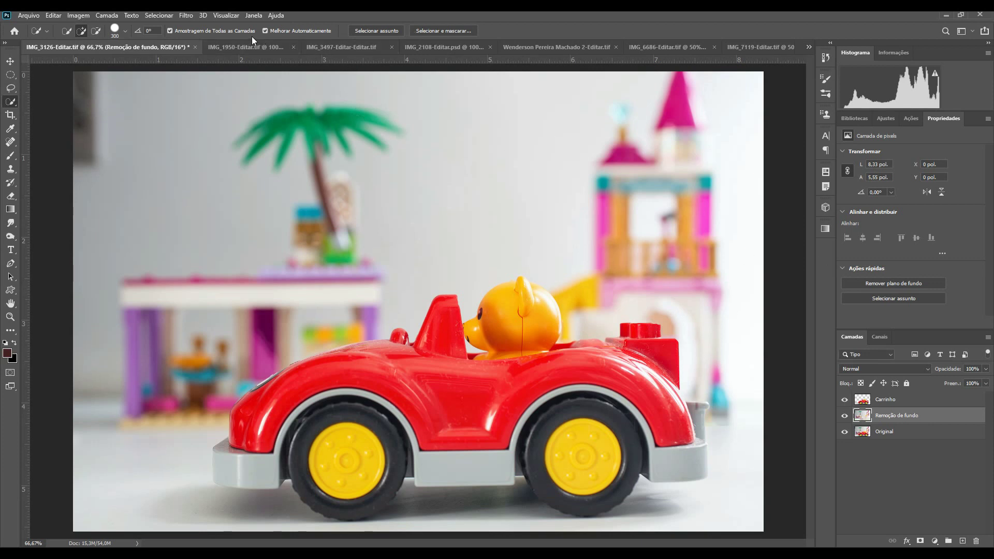
{"action": "left_click", "coordinate": [192, 19]}
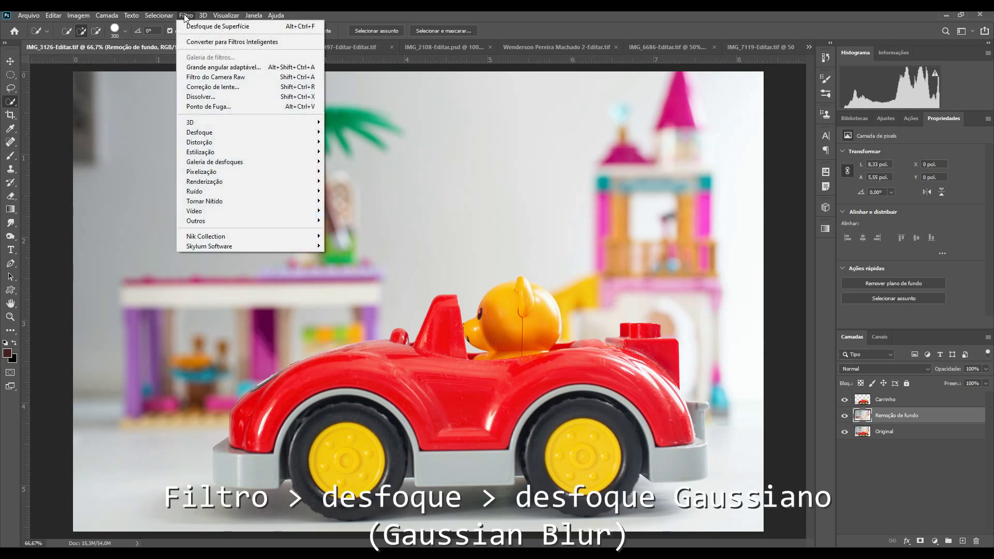
{"action": "mouse_move", "coordinate": [233, 132]}
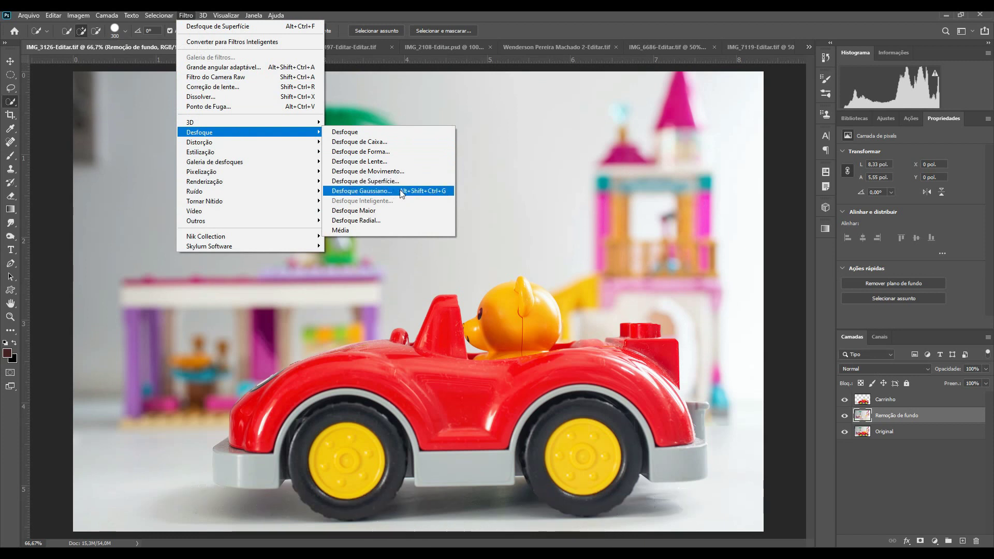
{"action": "left_click", "coordinate": [418, 192]}
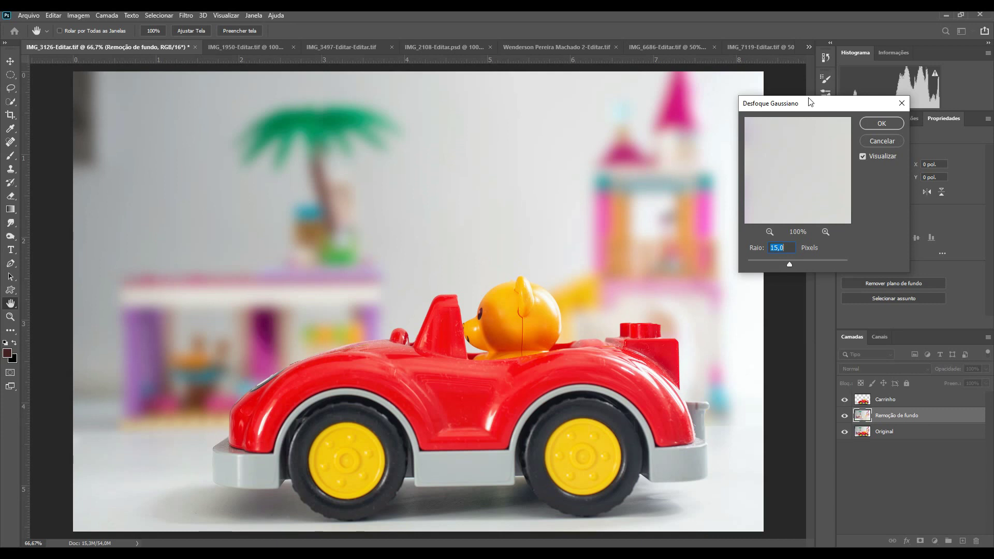
{"action": "left_click", "coordinate": [864, 159]}
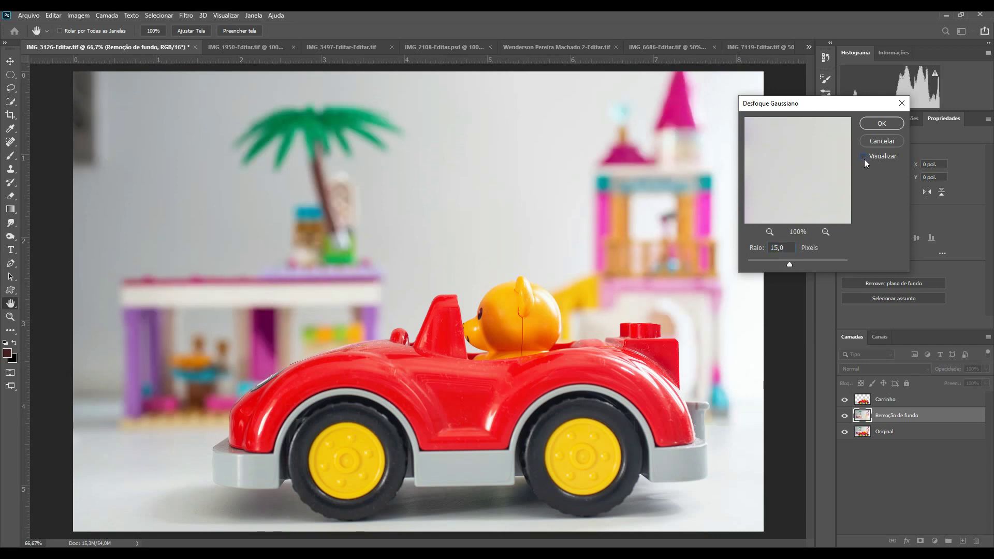
{"action": "left_click", "coordinate": [863, 157]}
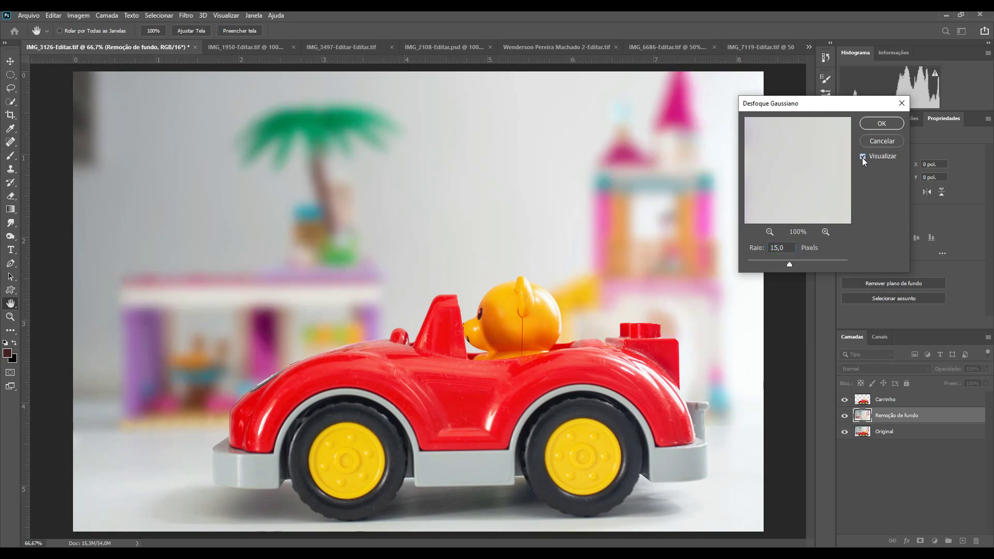